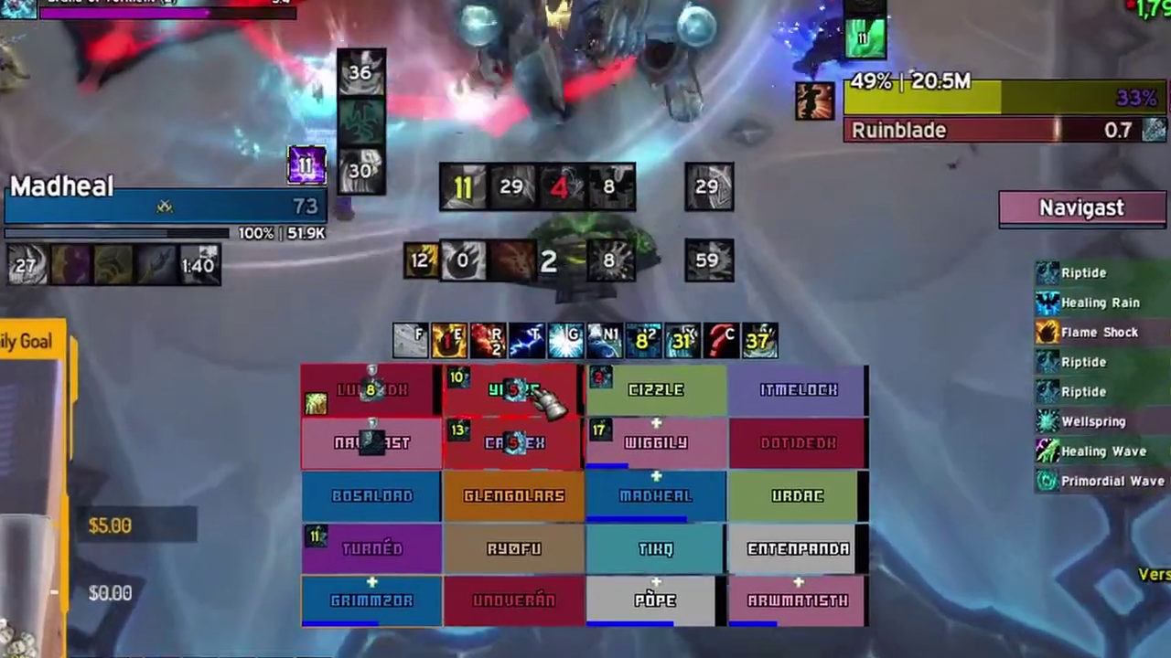
- Chain Heal an injured raid member from the raid frames, then cast the next healing spell
{"action": "left_click", "coordinate": [556, 439]}
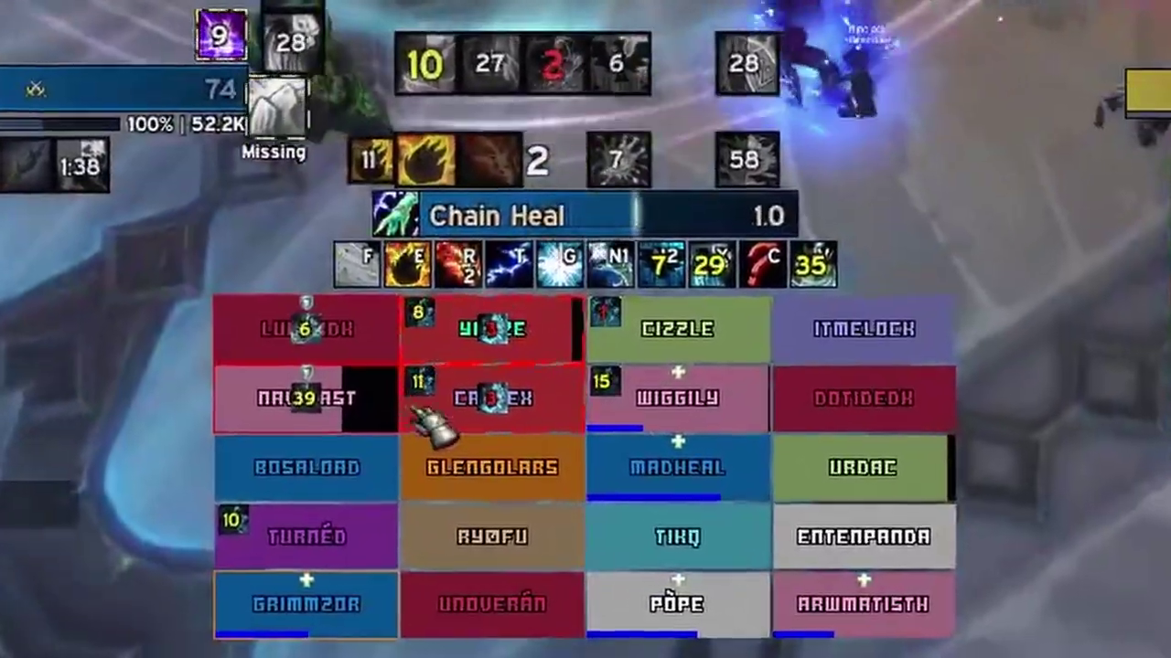
{"action": "key", "text": "r"}
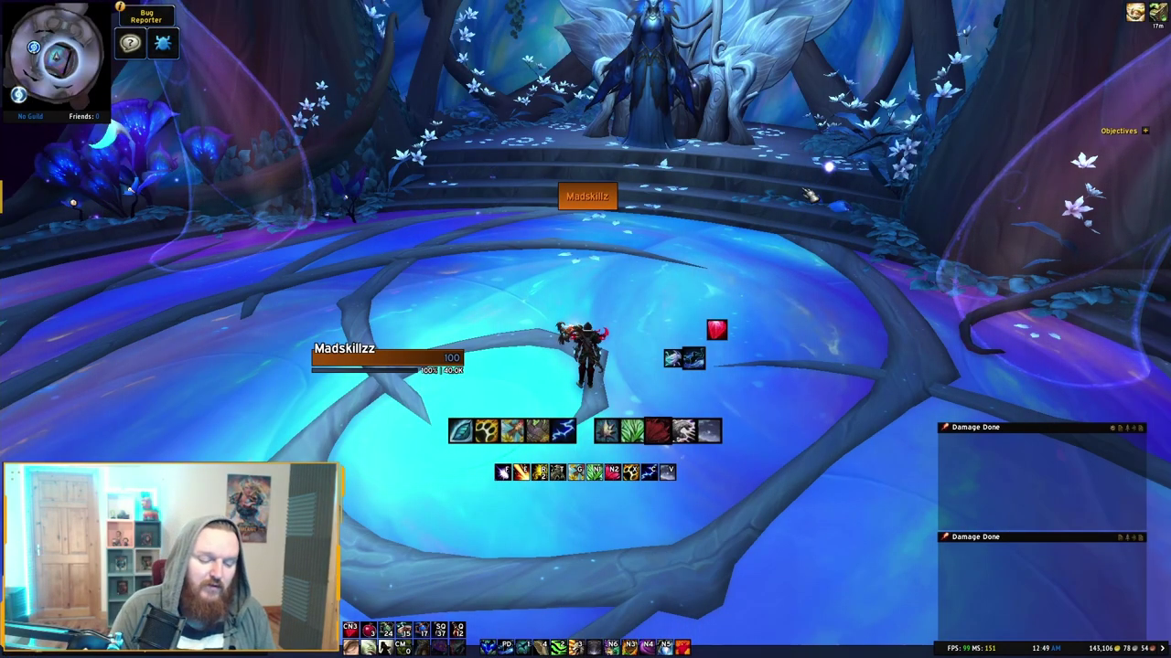
- Open the Grid2 options window with the /grid2 chat command
{"action": "key", "text": "Return"}
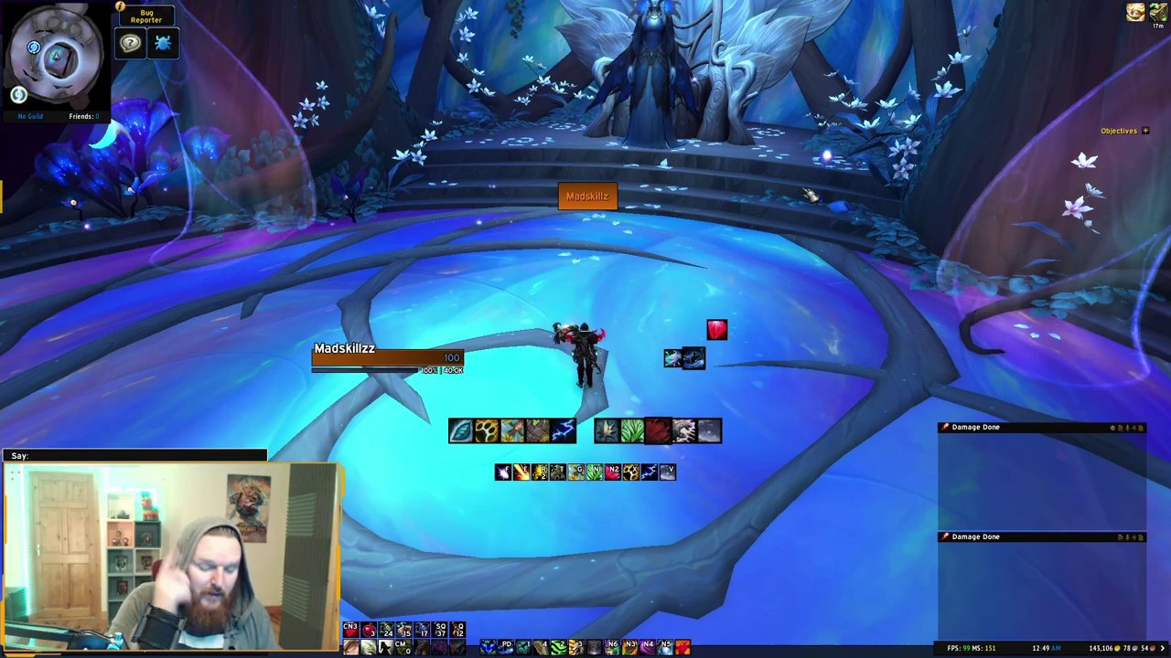
{"action": "type", "text": "/g"}
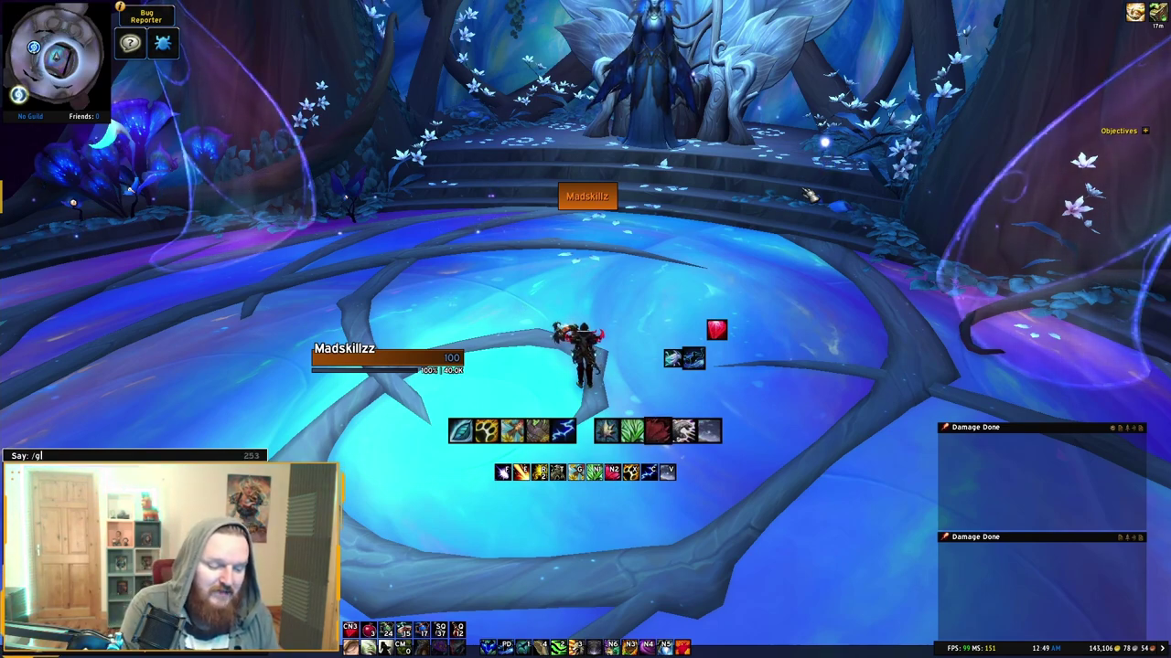
{"action": "type", "text": "rid2"}
{"action": "key", "text": "Return"}
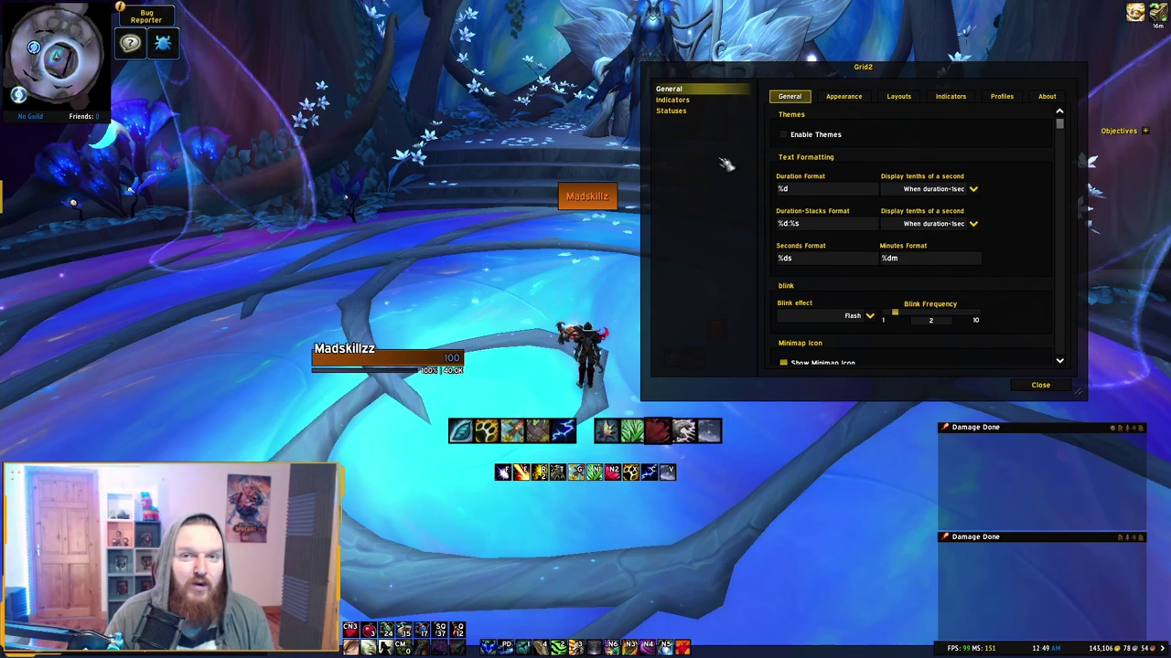
- Go through Statuses and Debuffs in the Grid2 tree to the Raid Debuffs page
{"action": "left_click", "coordinate": [681, 112]}
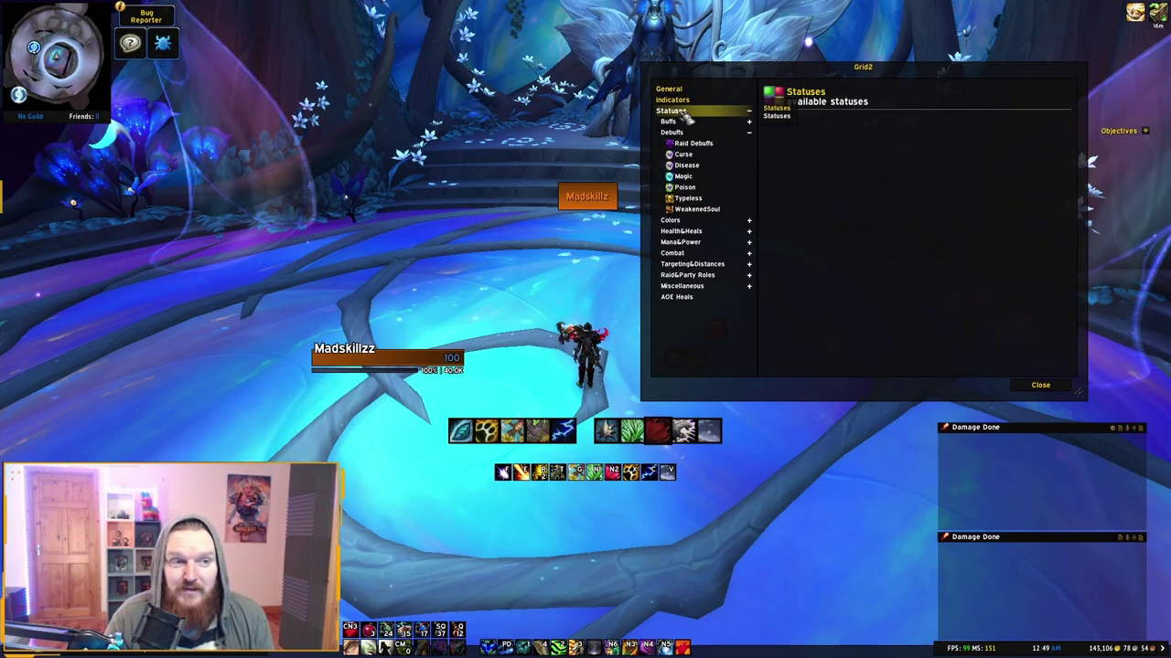
{"action": "left_click", "coordinate": [752, 134]}
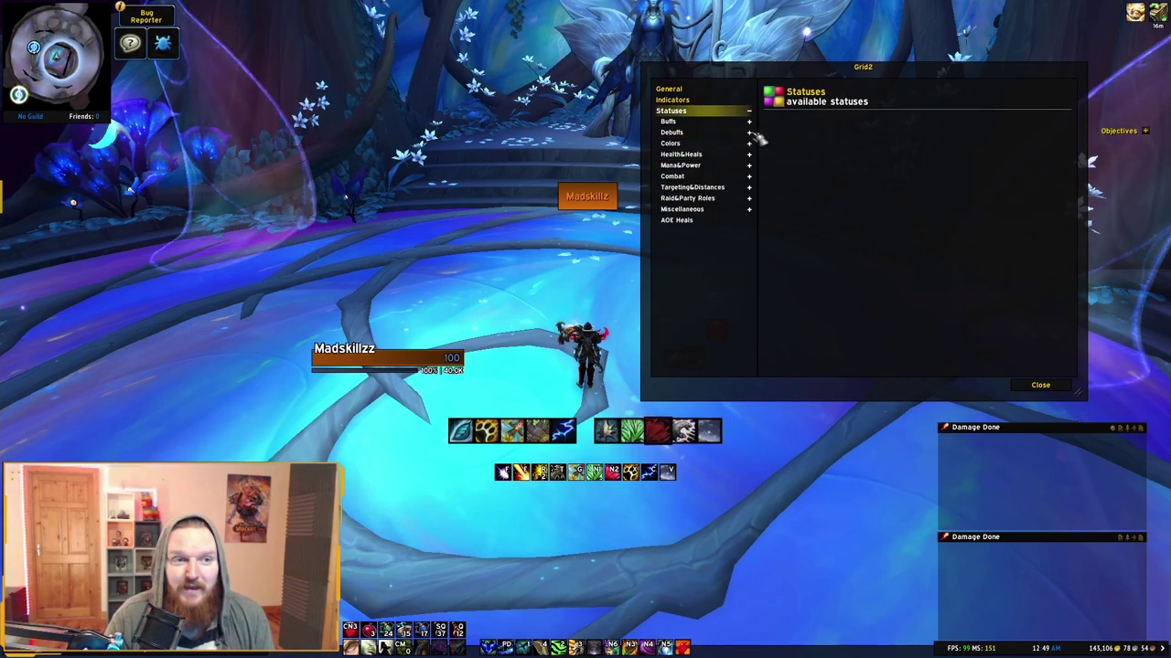
{"action": "left_click", "coordinate": [703, 133]}
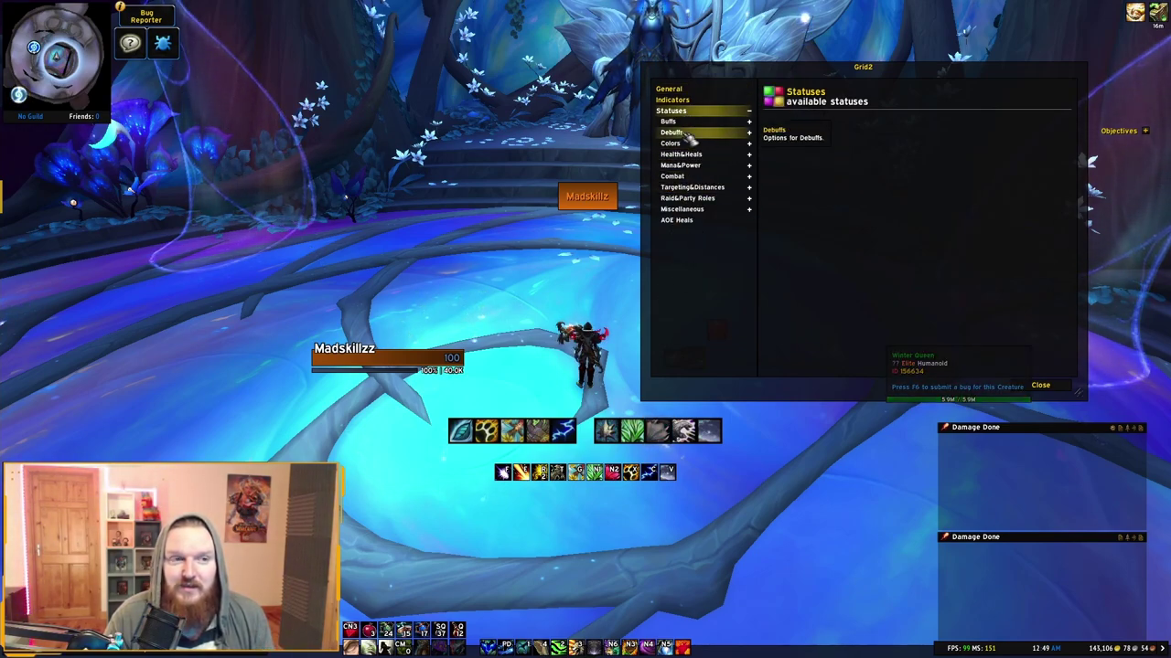
{"action": "left_click", "coordinate": [750, 134]}
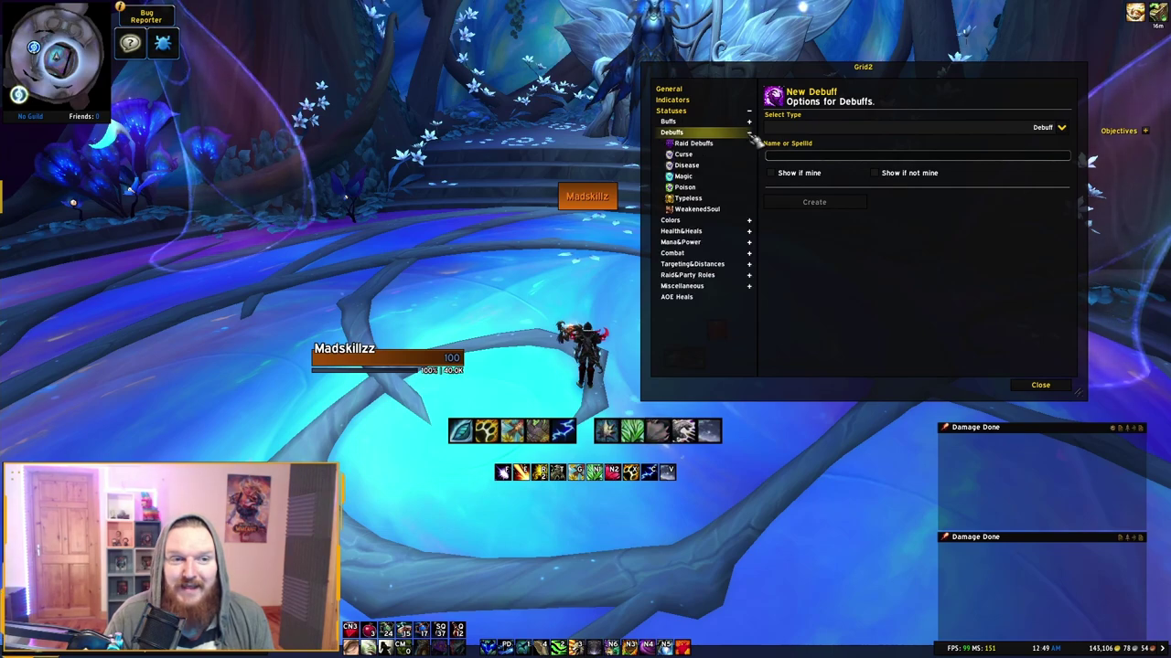
{"action": "left_click", "coordinate": [708, 149]}
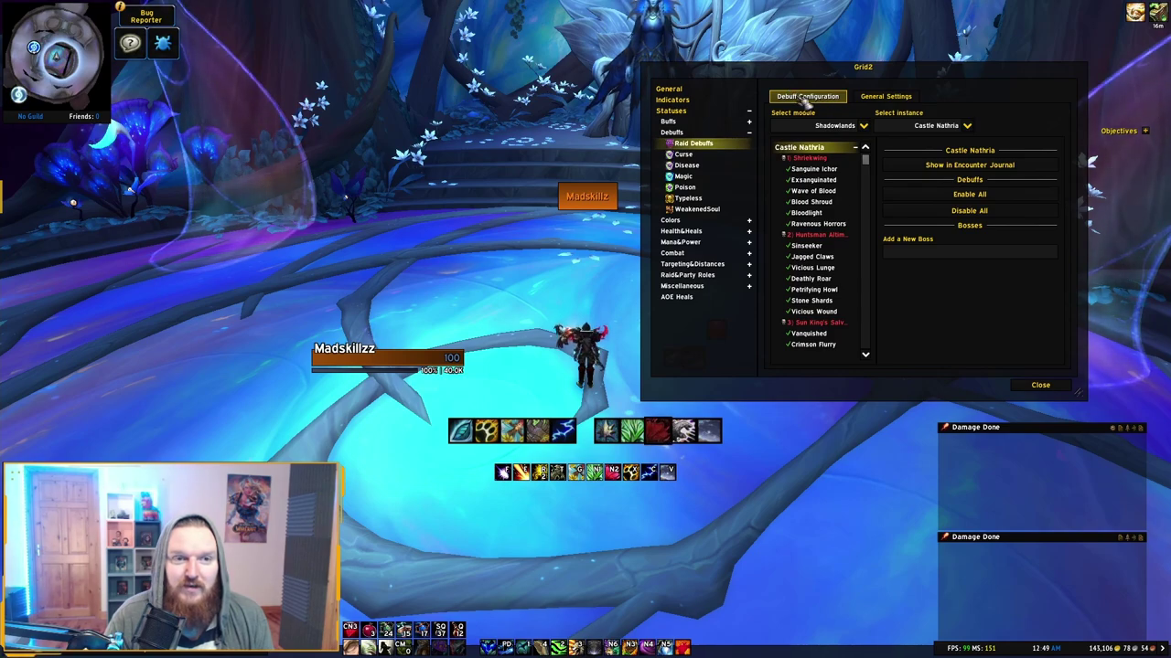
- Set the Encounter Journal difficulty to Mythic under General Settings, then return to Debuff Configuration
{"action": "left_click", "coordinate": [901, 97]}
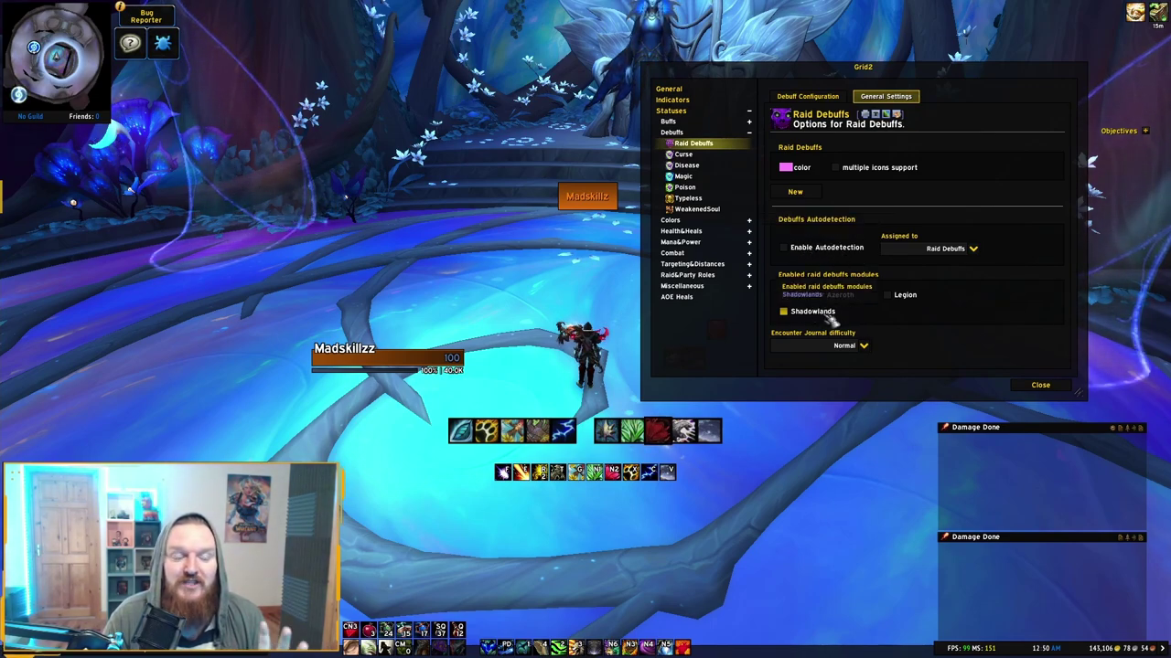
{"action": "left_click", "coordinate": [863, 346]}
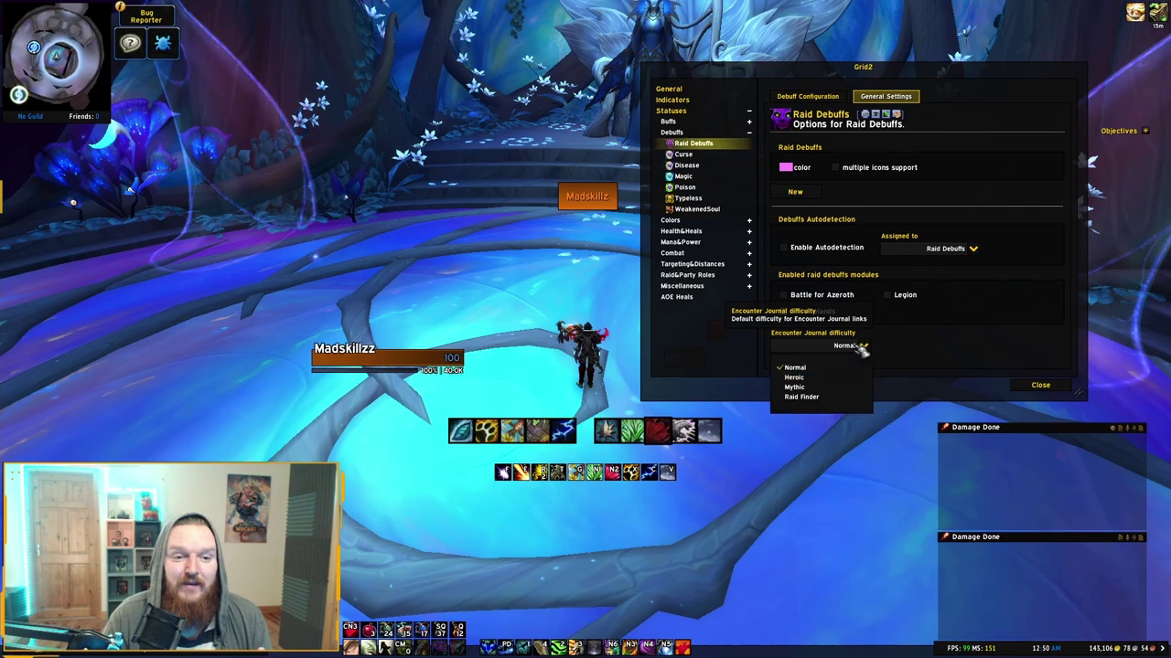
{"action": "left_click", "coordinate": [798, 379]}
{"action": "left_click", "coordinate": [864, 346]}
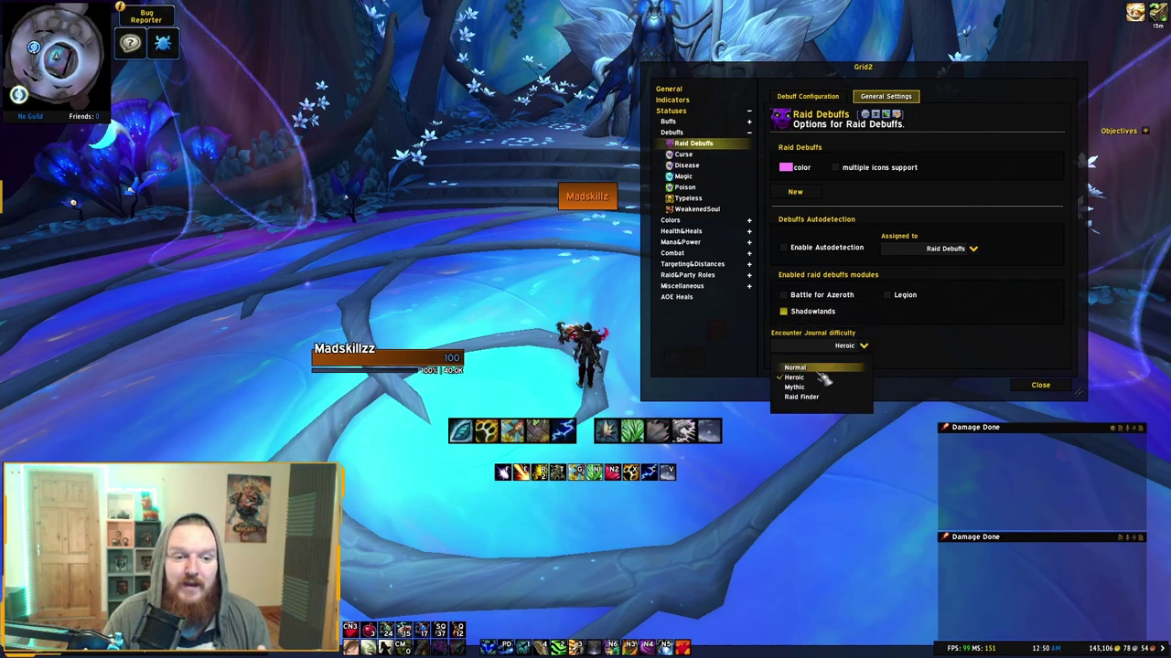
{"action": "left_click", "coordinate": [794, 386]}
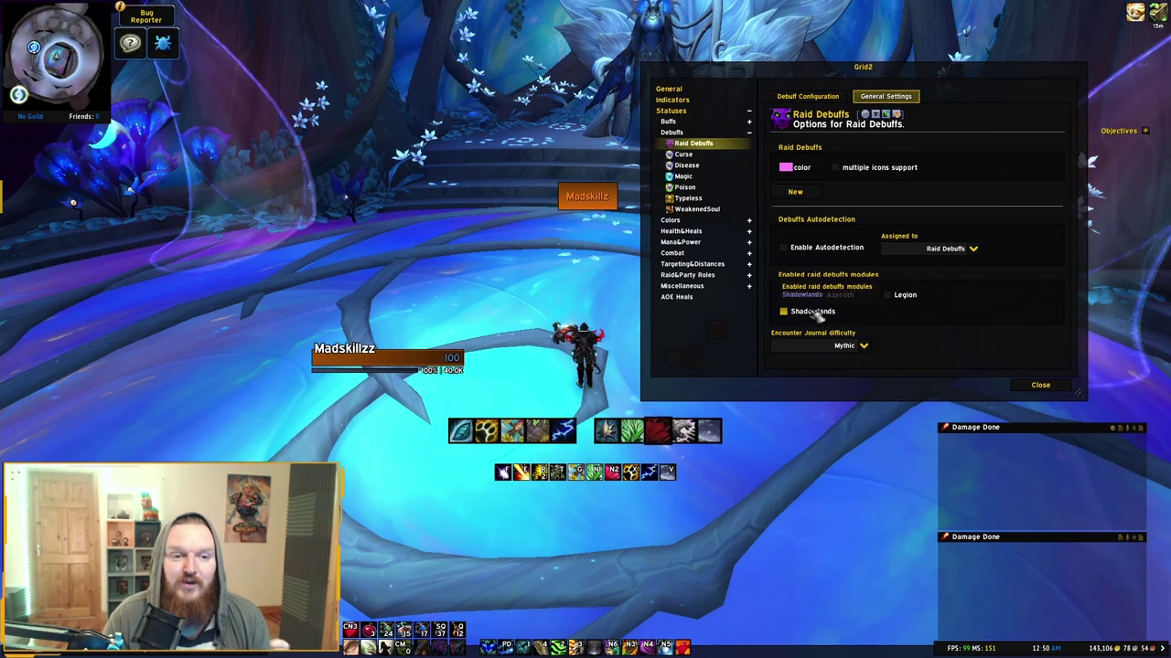
{"action": "left_click", "coordinate": [821, 97]}
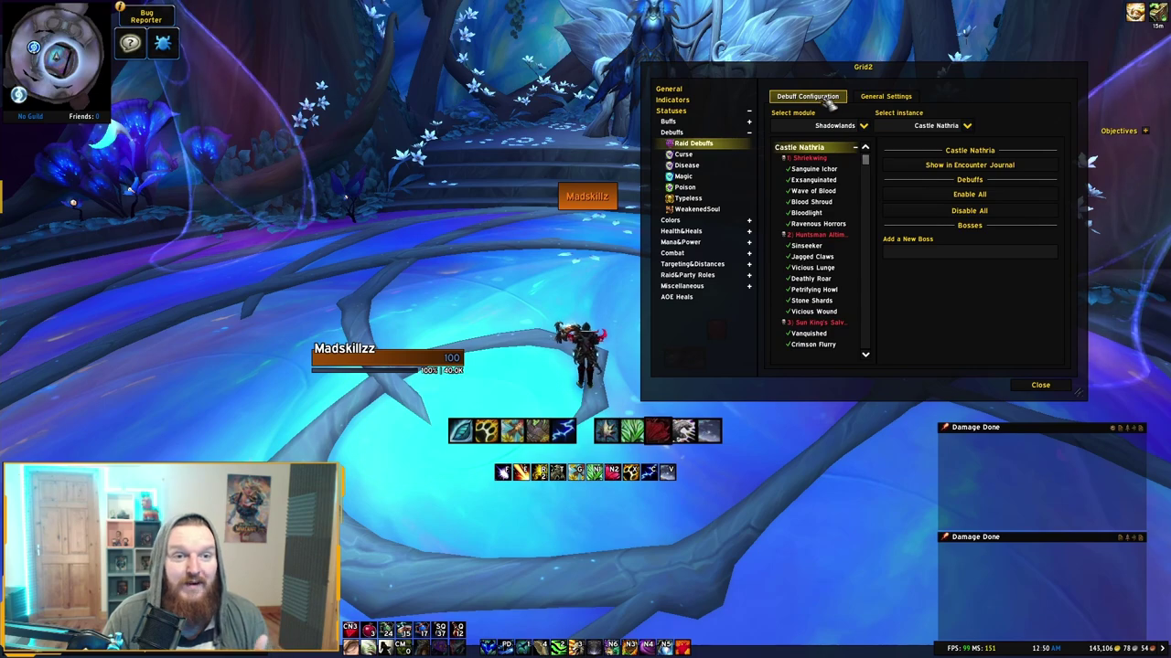
- Keep the Shadowlands module and select the Sanctum of Domination instance
{"action": "left_click", "coordinate": [863, 125]}
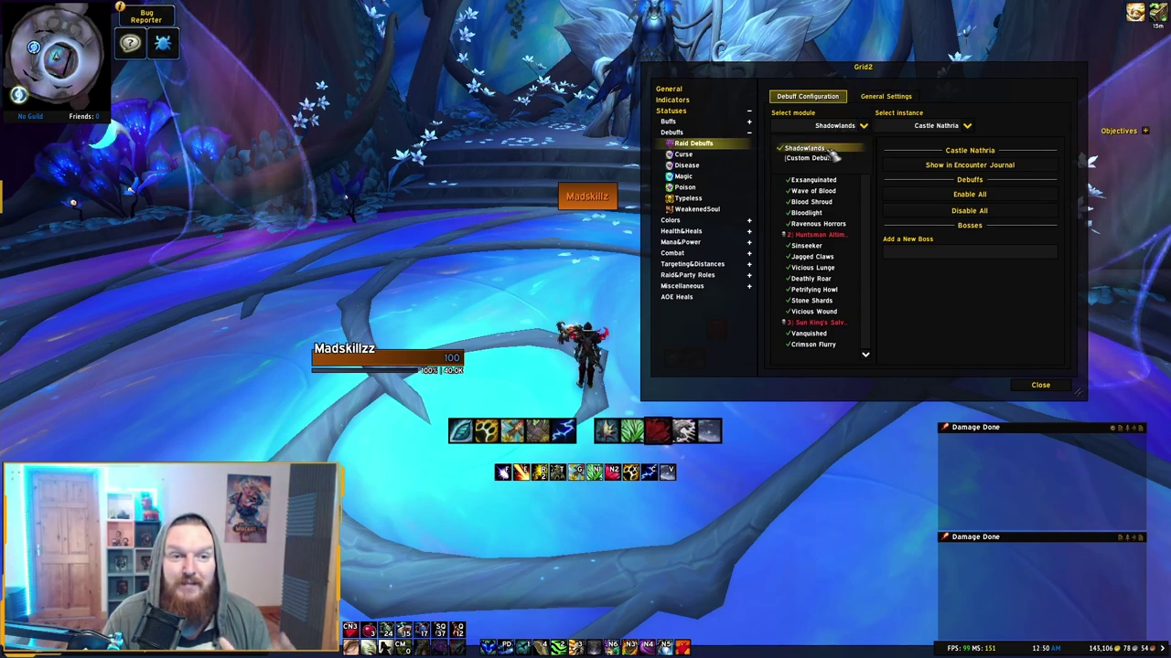
{"action": "left_click", "coordinate": [850, 148]}
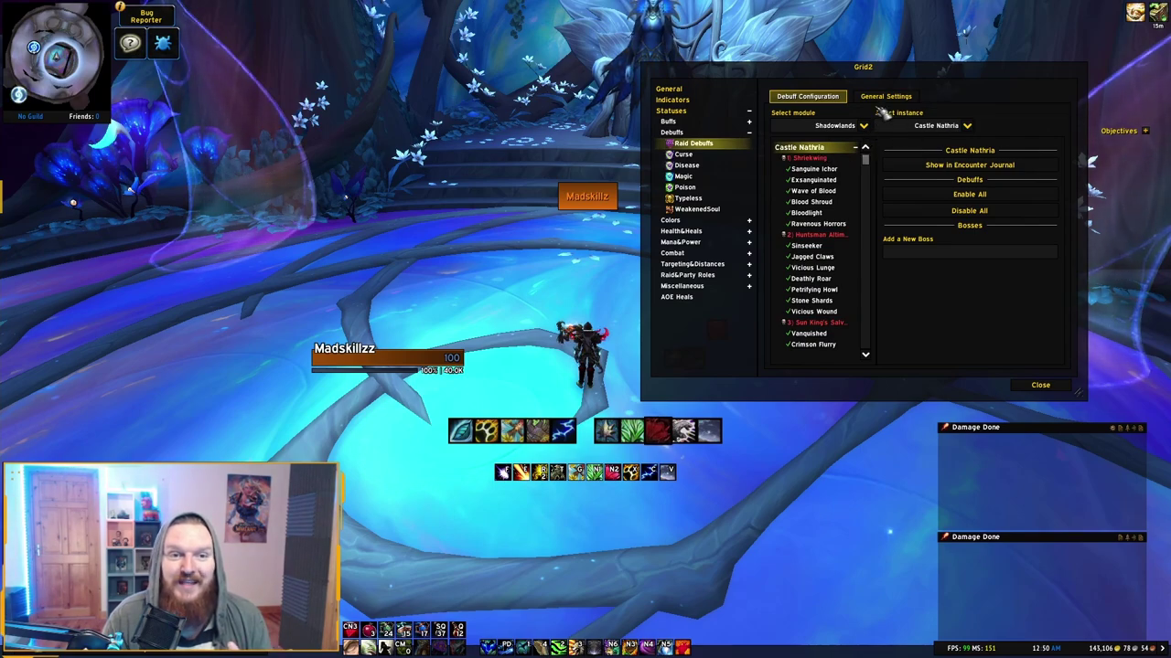
{"action": "left_click", "coordinate": [967, 127]}
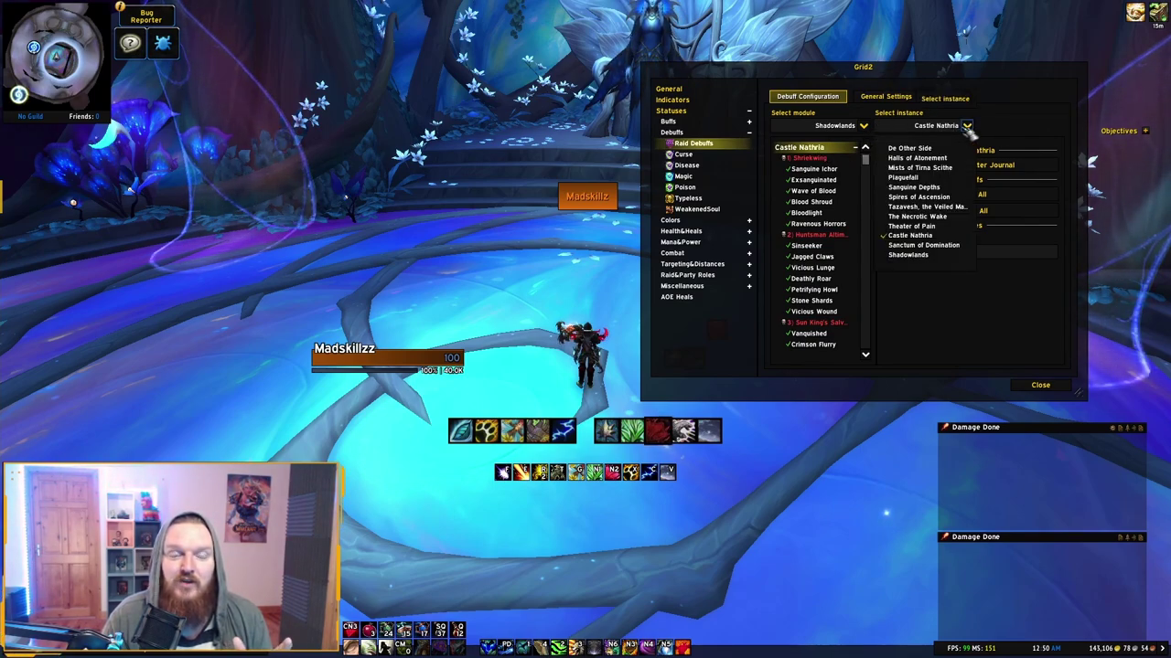
{"action": "left_click", "coordinate": [922, 168]}
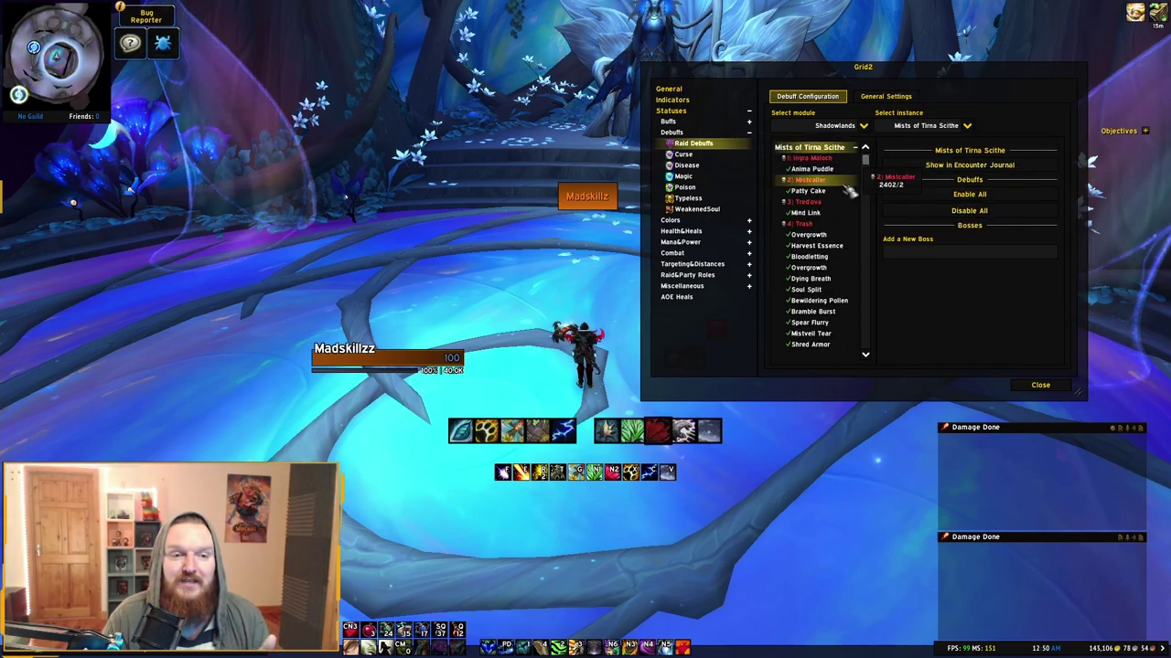
{"action": "left_click", "coordinate": [966, 126]}
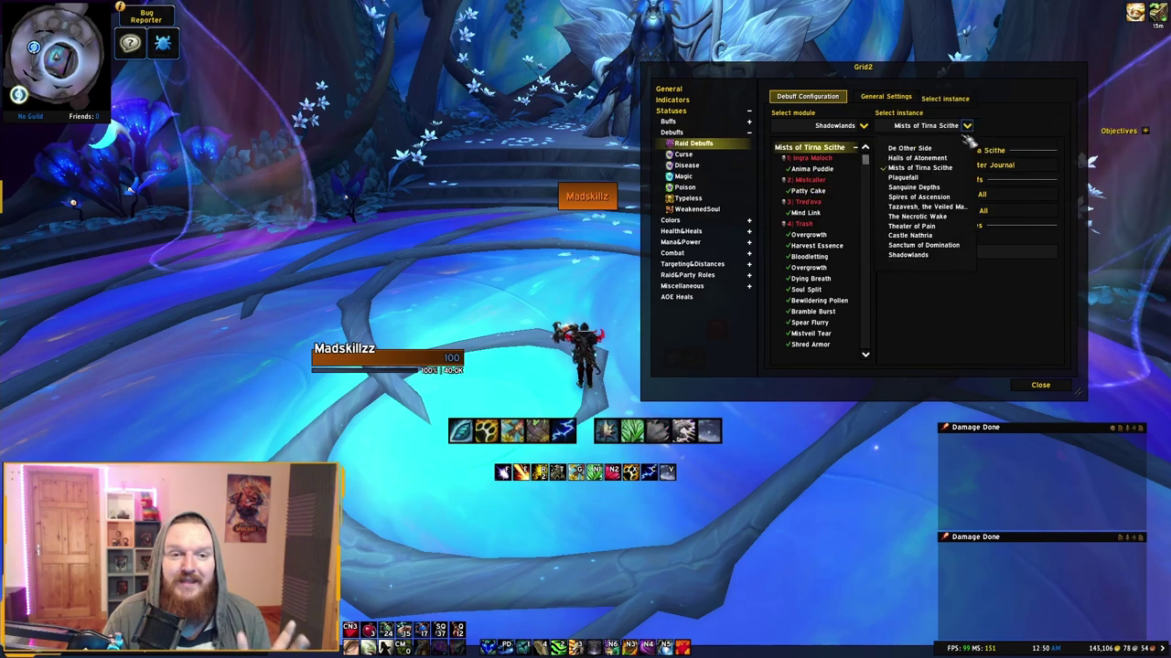
{"action": "left_click", "coordinate": [925, 249]}
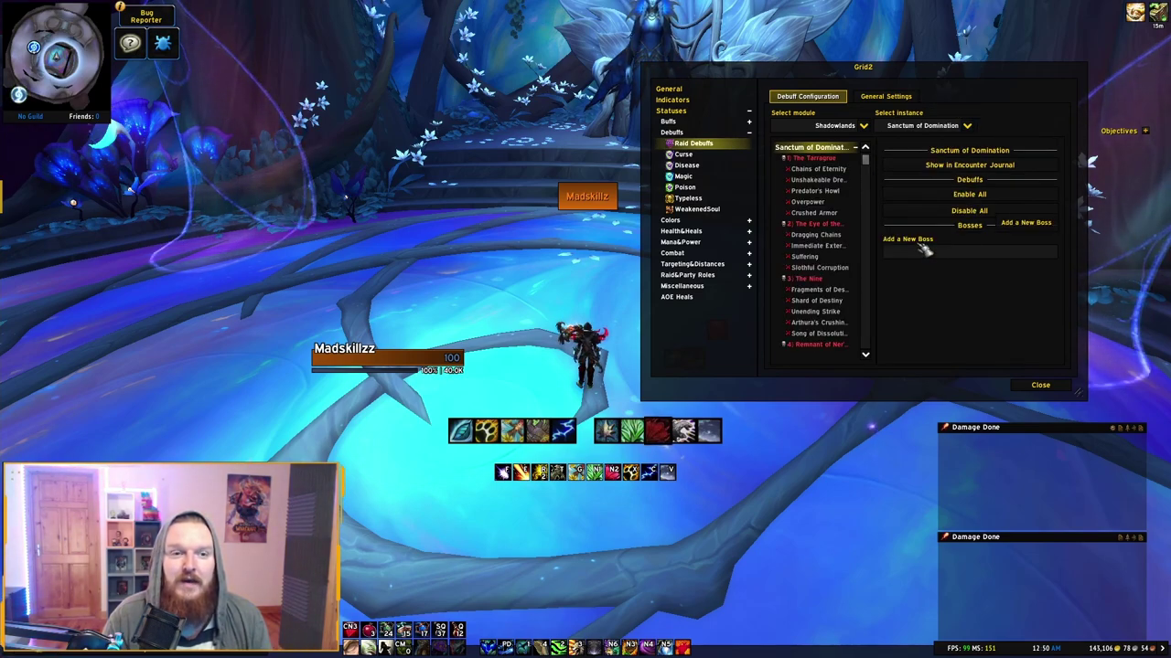
- Enable all Sanctum of Domination debuffs and scroll through the full list
{"action": "scroll", "coordinate": [842, 196], "scroll_direction": "down", "scroll_amount": 4}
{"action": "left_click_drag", "start_coordinate": [871, 209], "coordinate": [876, 161]}
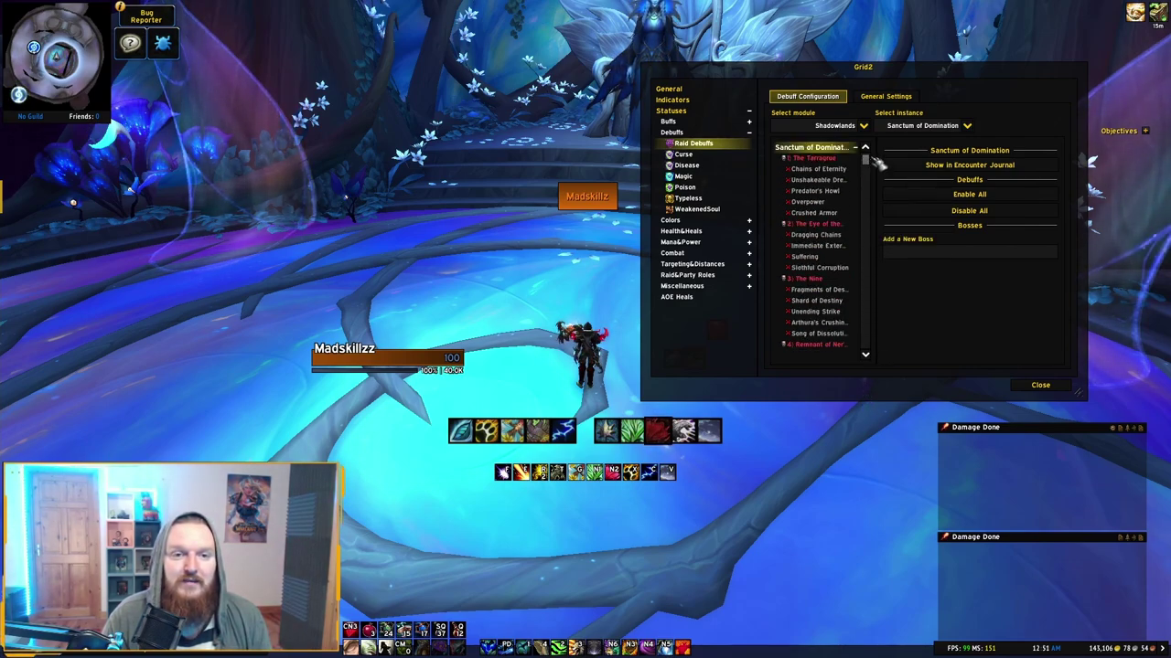
{"action": "left_click", "coordinate": [976, 195]}
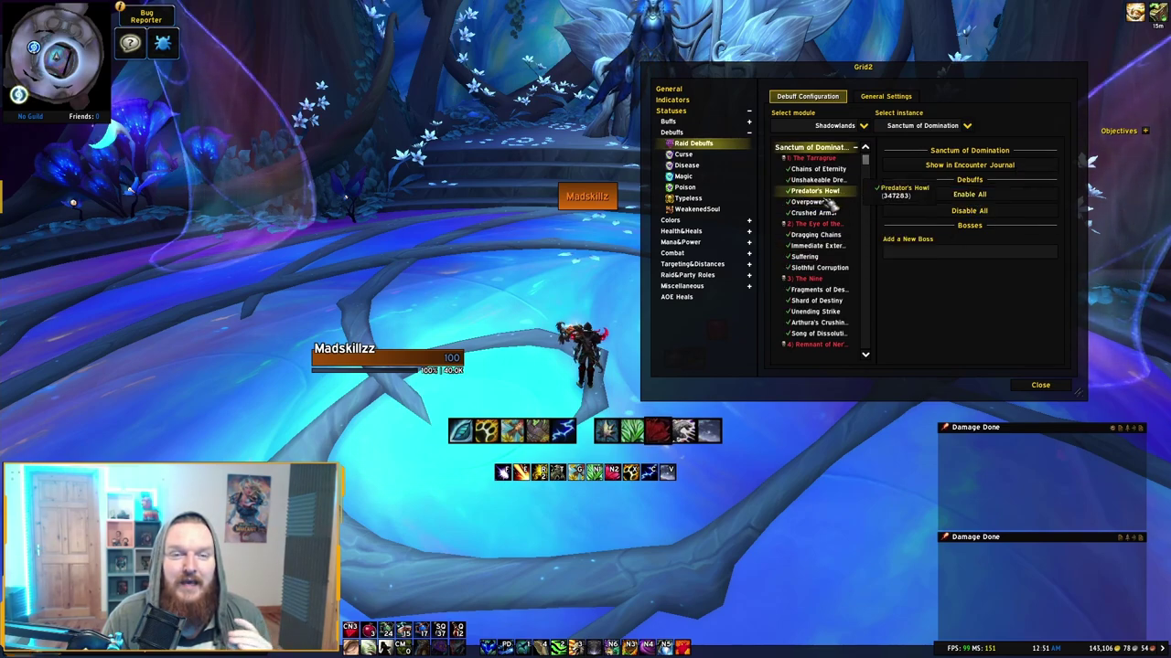
{"action": "scroll", "coordinate": [832, 207], "scroll_direction": "down", "scroll_amount": 8}
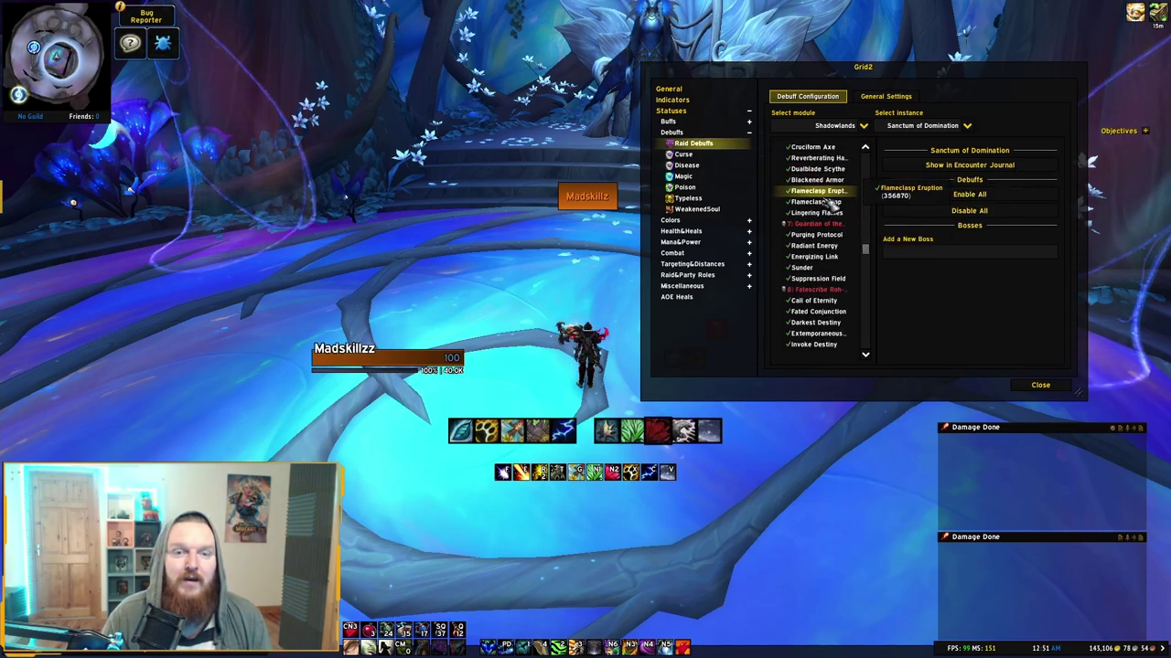
{"action": "scroll", "coordinate": [832, 206], "scroll_direction": "down", "scroll_amount": 10}
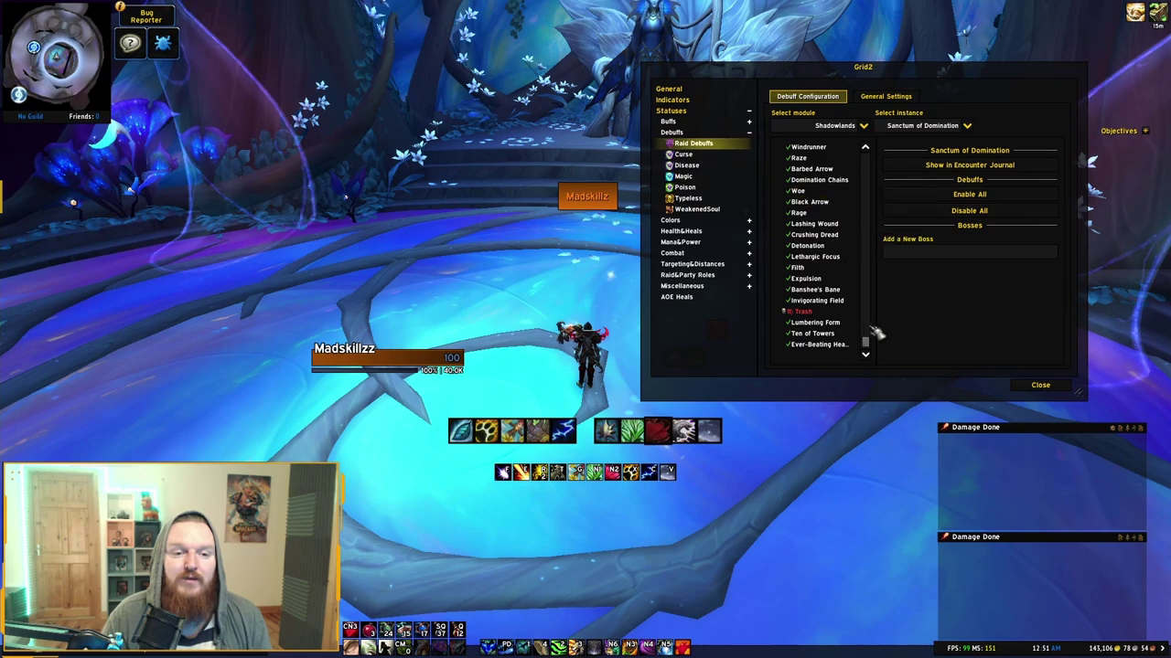
{"action": "left_click_drag", "start_coordinate": [871, 338], "coordinate": [874, 164]}
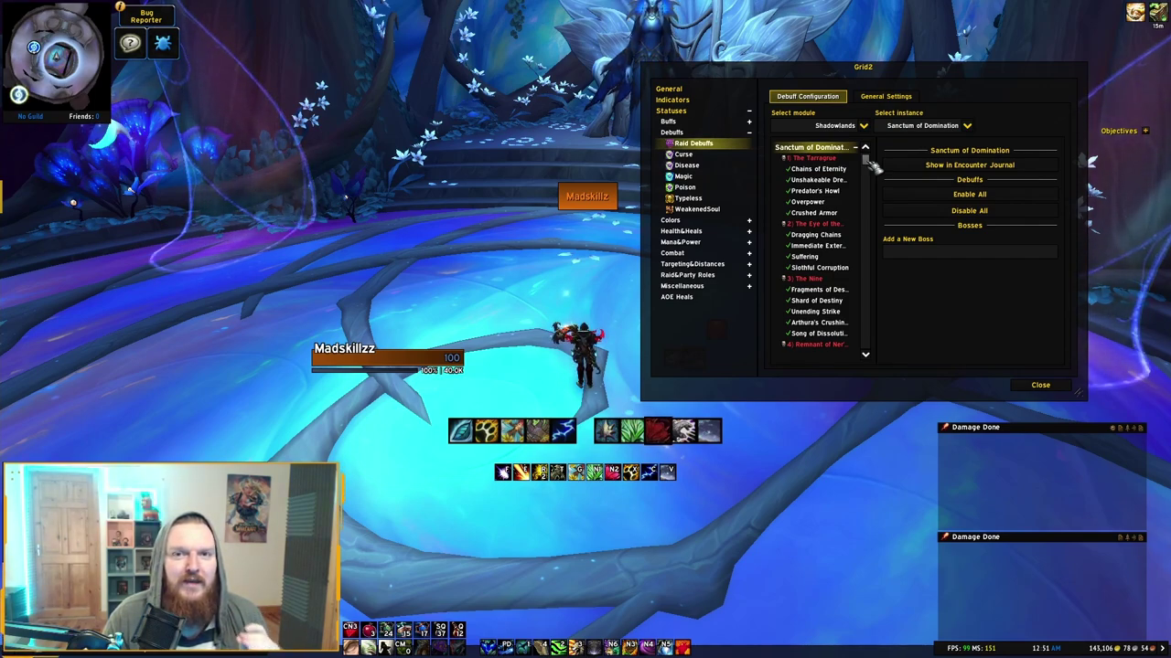
{"action": "scroll", "coordinate": [834, 227], "scroll_direction": "down", "scroll_amount": 5}
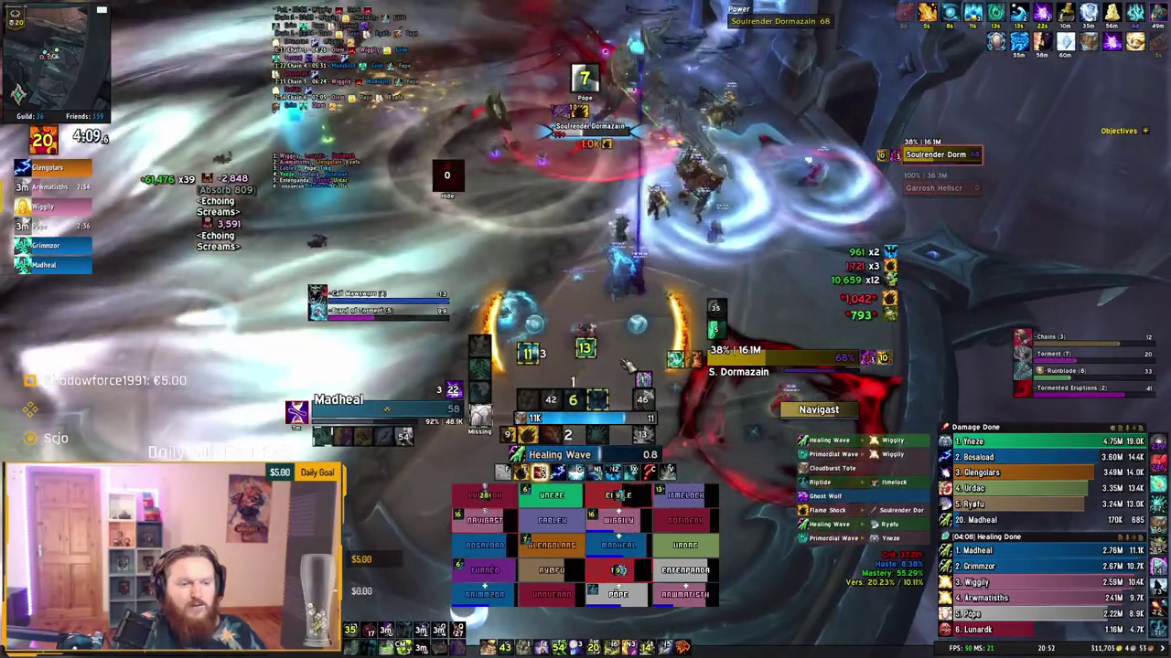
- Cast Healing Wave, Wellspring, Flame Shock, Cloudburst Totem, Healing Rain and Earthen Wall in the fight
{"action": "key", "text": "2"}
{"action": "key", "text": "3"}
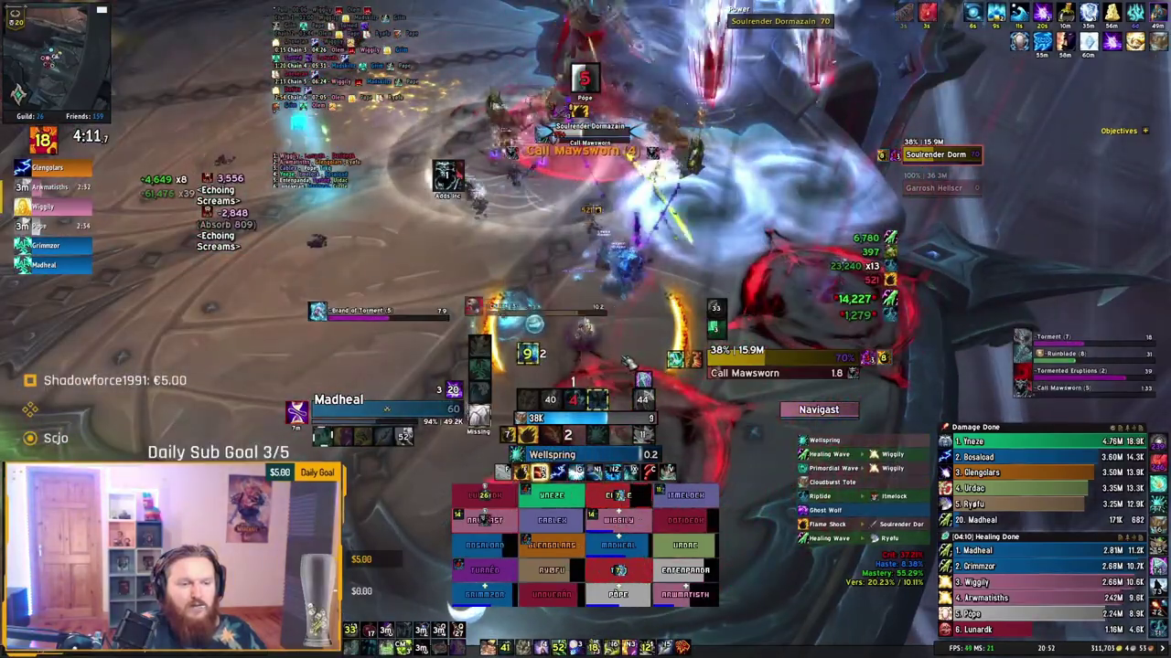
{"action": "key", "text": "4"}
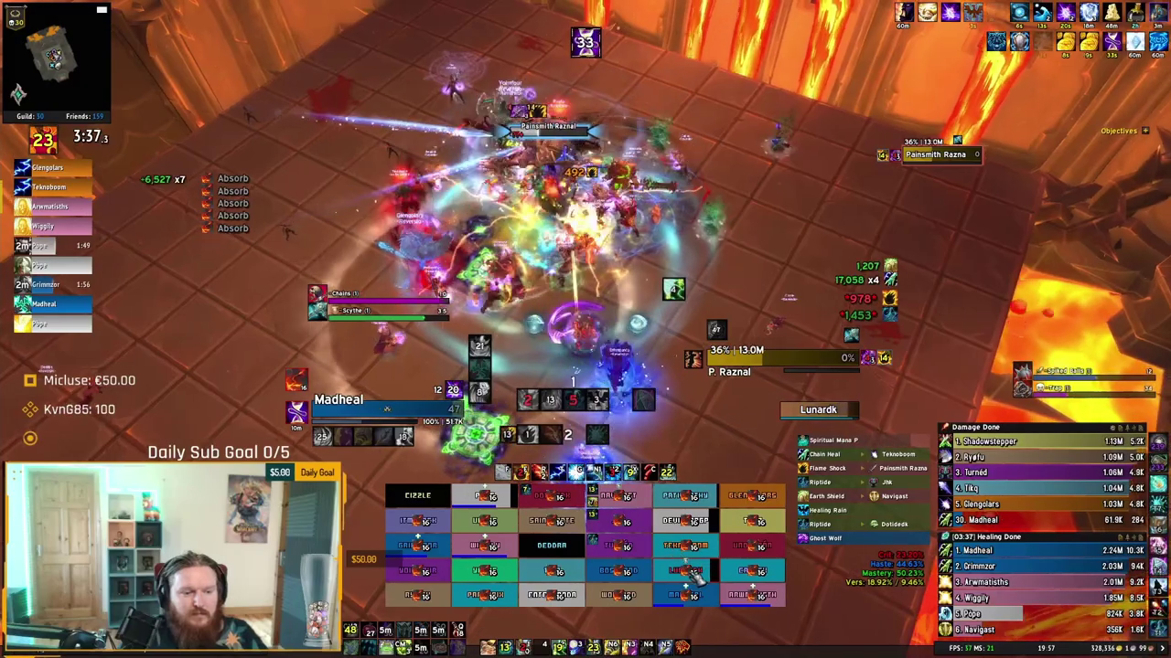
{"action": "key", "text": "5"}
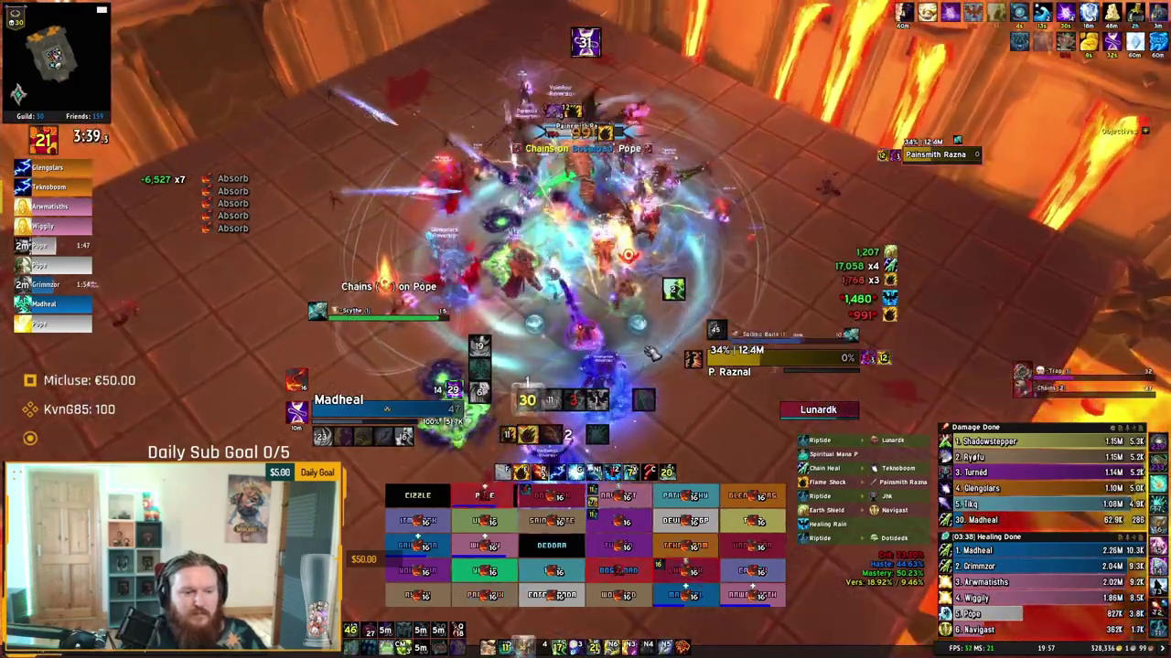
{"action": "key", "text": "6"}
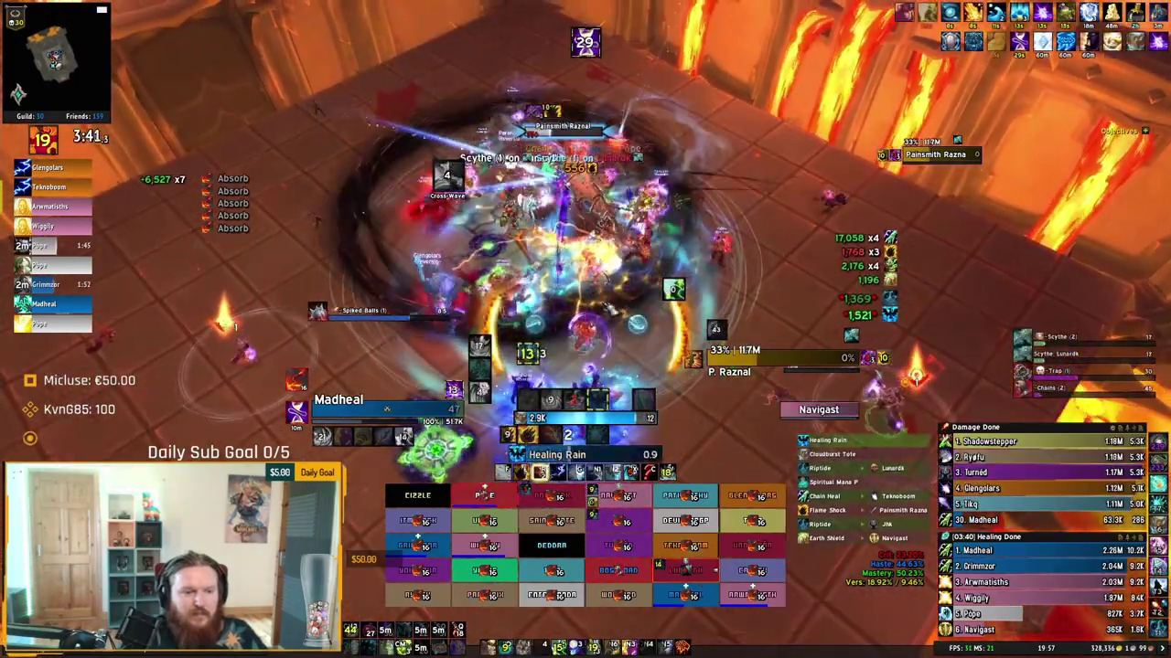
{"action": "key", "text": "7"}
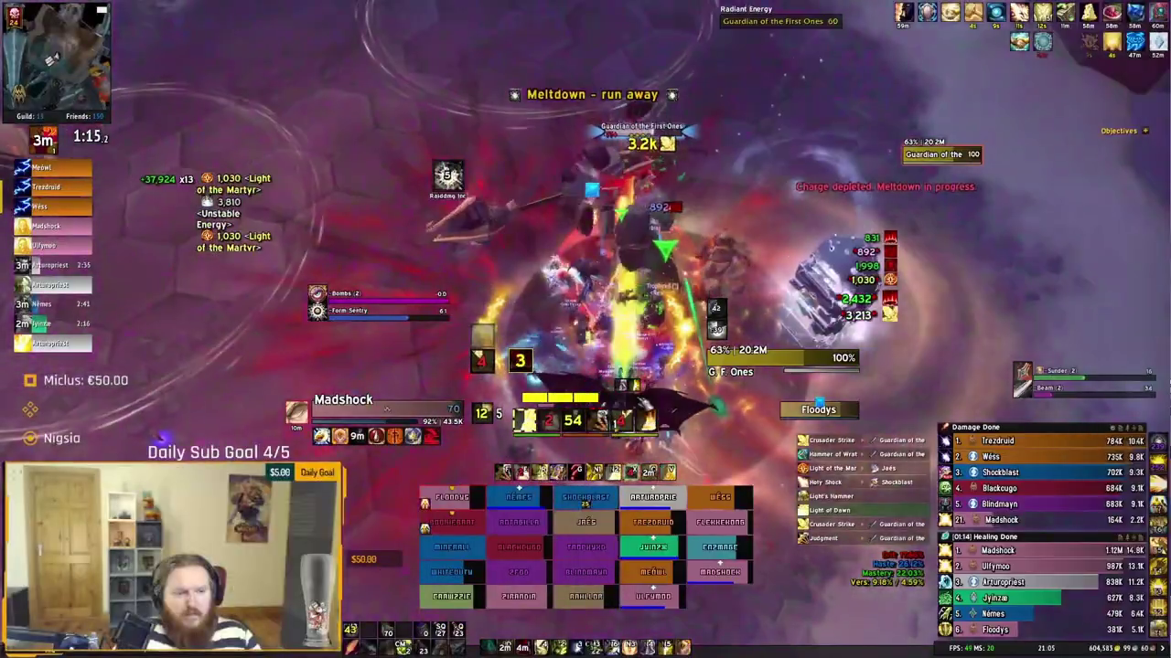
{"action": "key", "text": "2"}
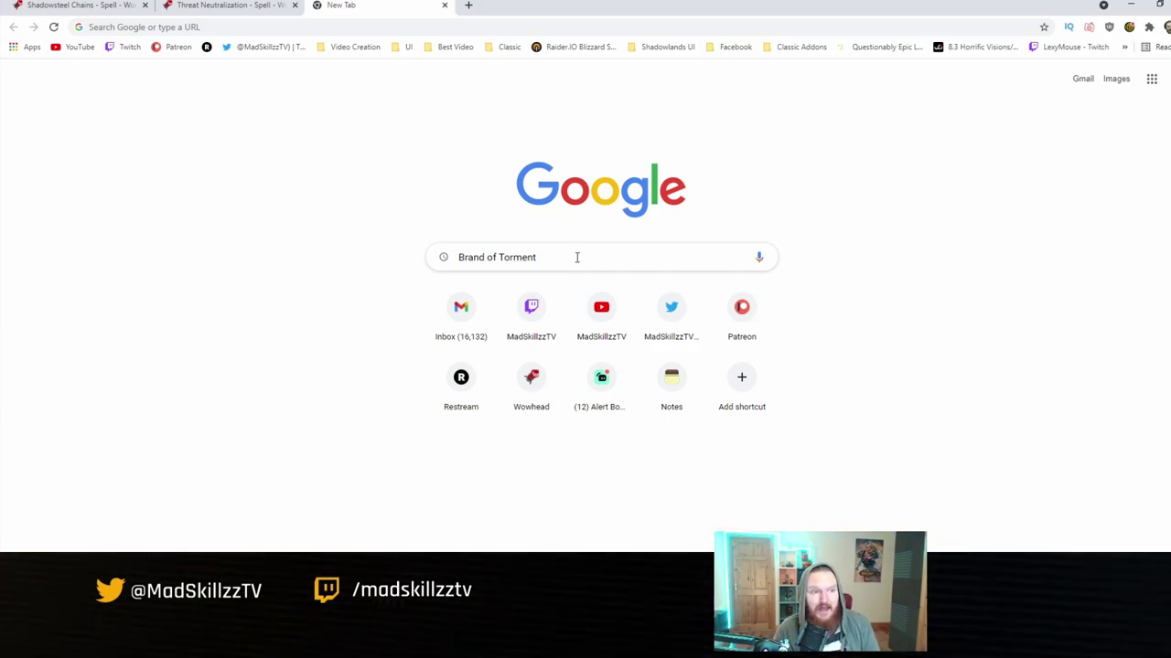
- Search Brand of Torment and open its Wowhead spell page, selecting spell ID 350648
{"action": "key", "text": "Return"}
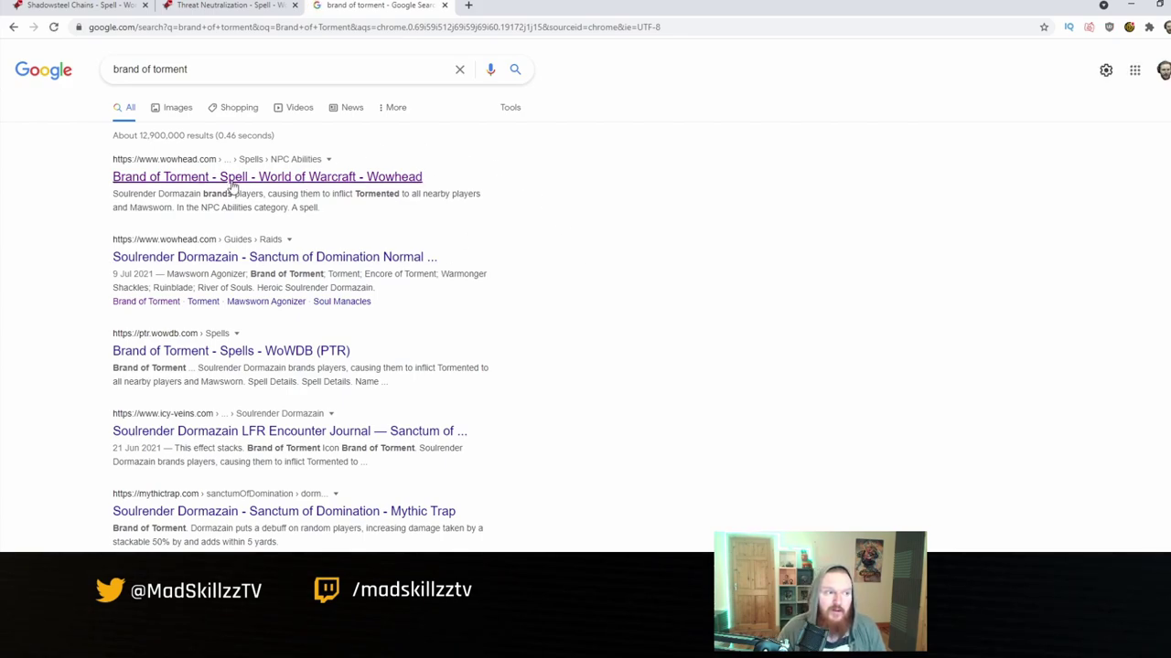
{"action": "left_click", "coordinate": [234, 181]}
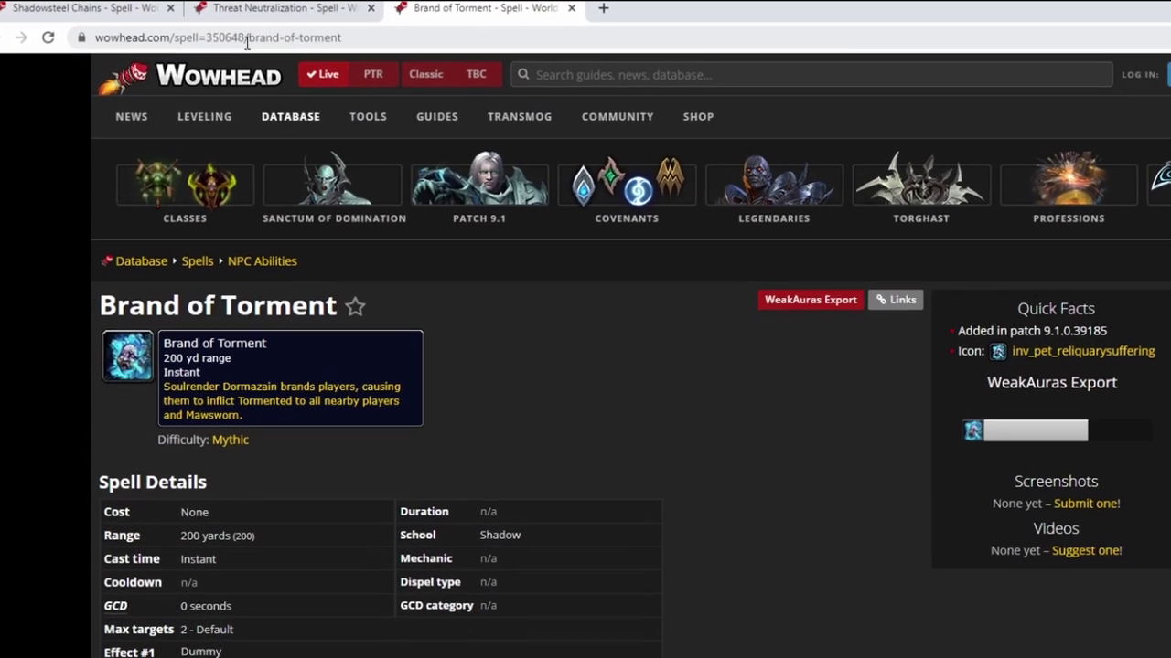
{"action": "double_click", "coordinate": [279, 33]}
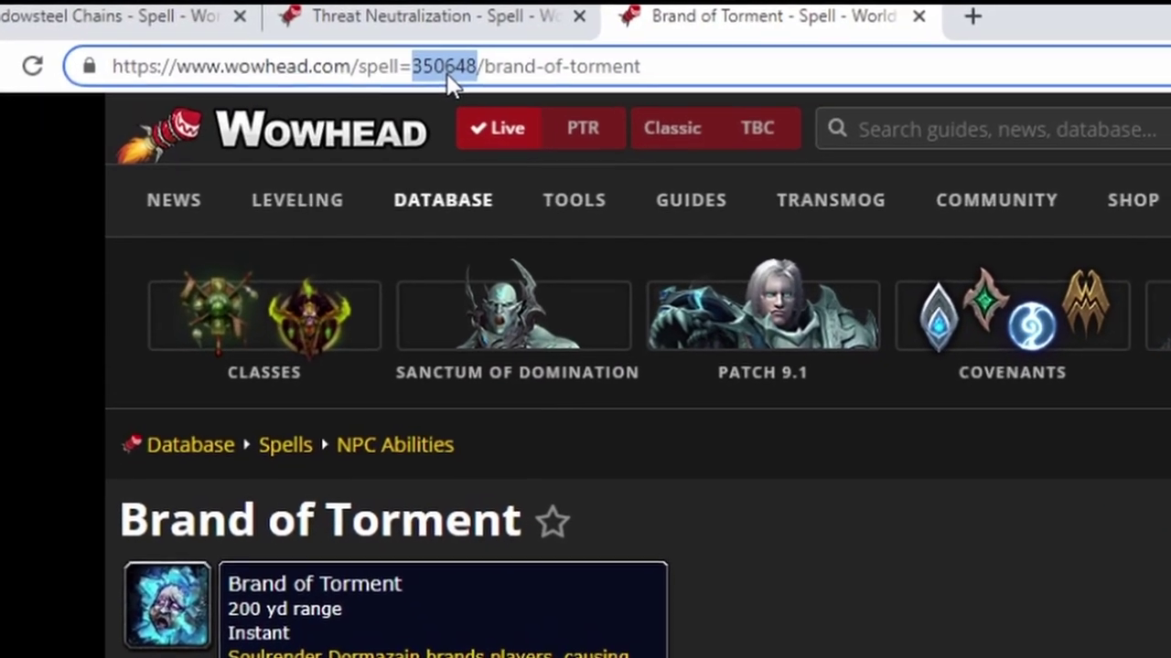
{"action": "left_click", "coordinate": [351, 48]}
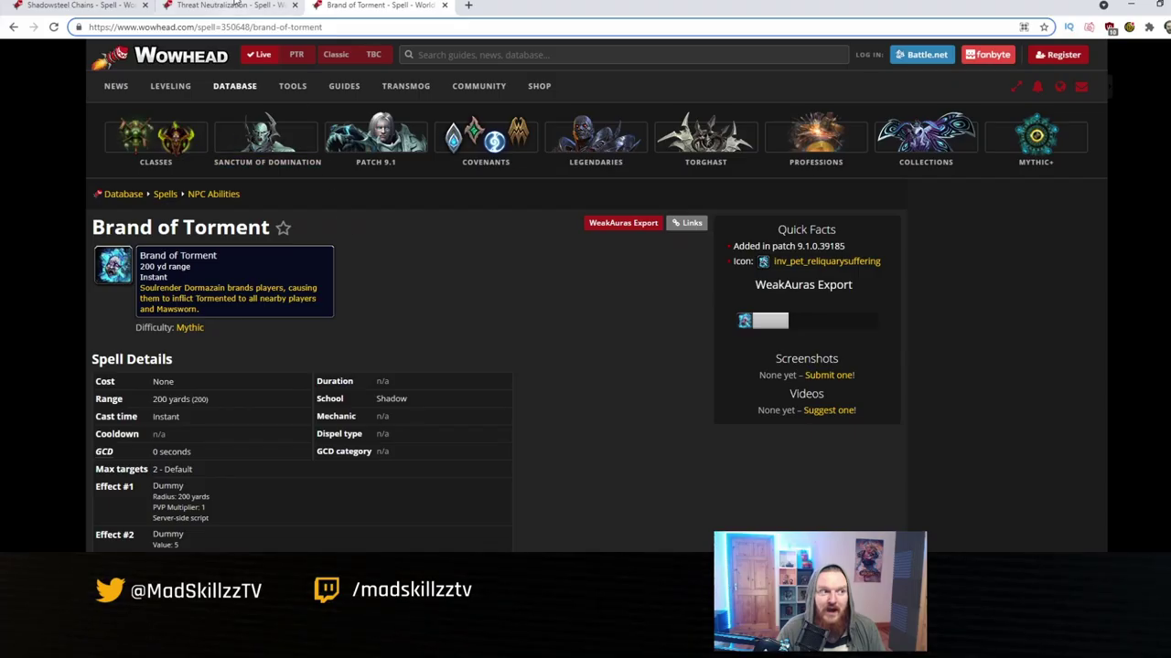
- Compare the Threat Neutralization (356090) and Shadowsteel Chains pages, then reselect Brand of Torment's 350648
{"action": "left_click", "coordinate": [235, 4]}
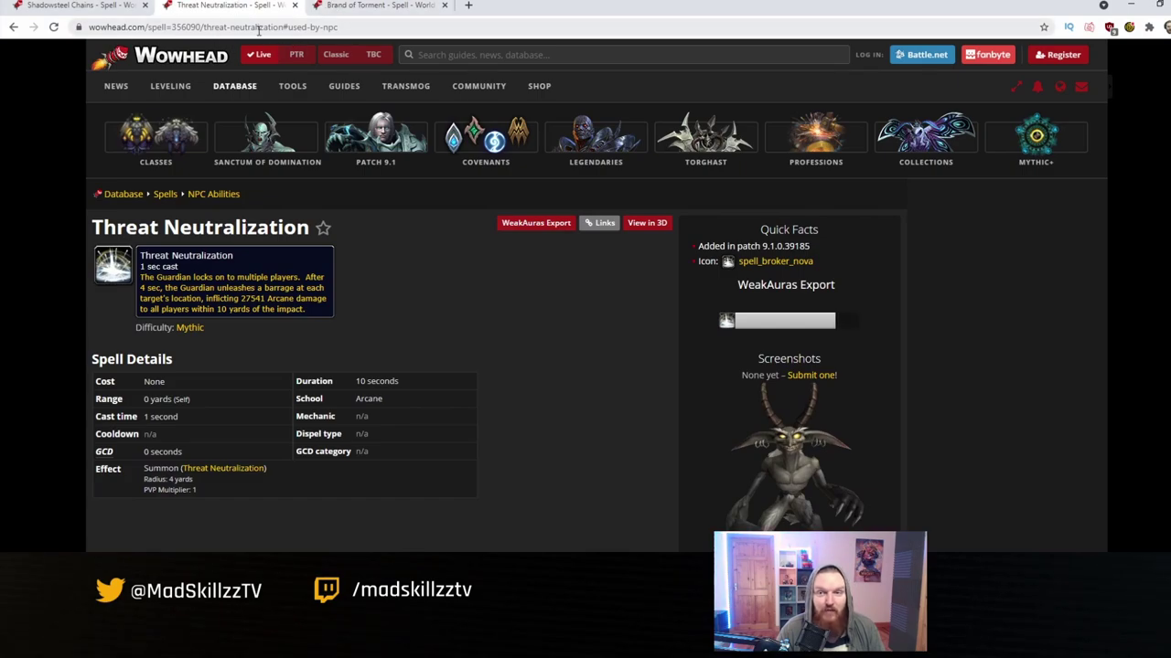
{"action": "double_click", "coordinate": [196, 27]}
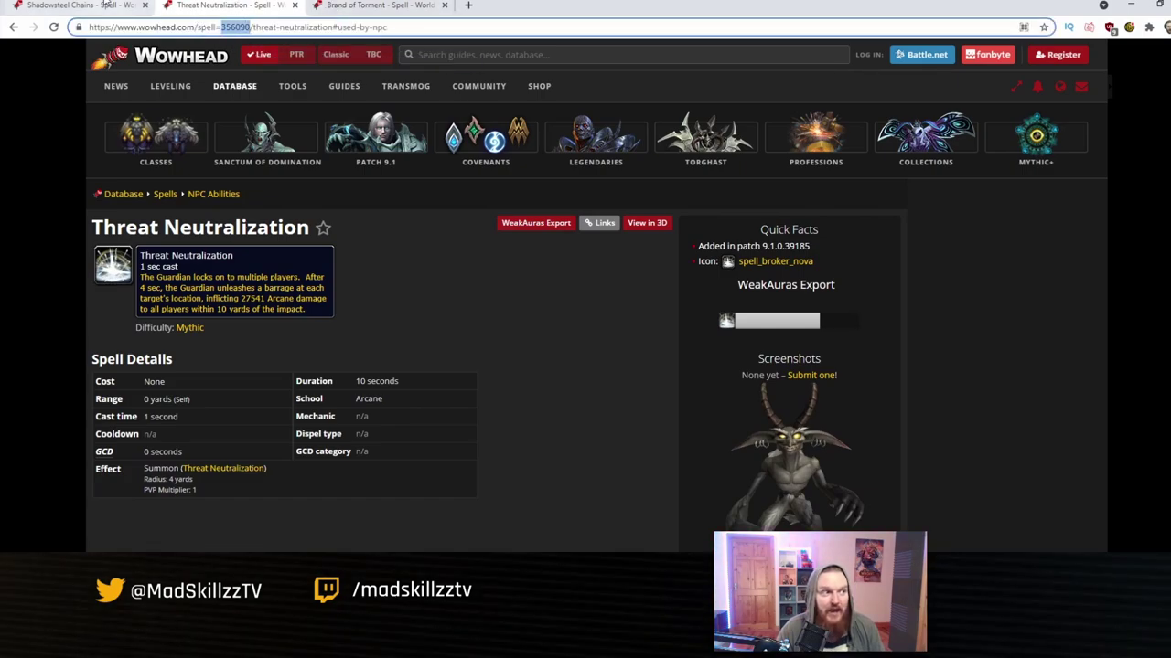
{"action": "left_click", "coordinate": [102, 5]}
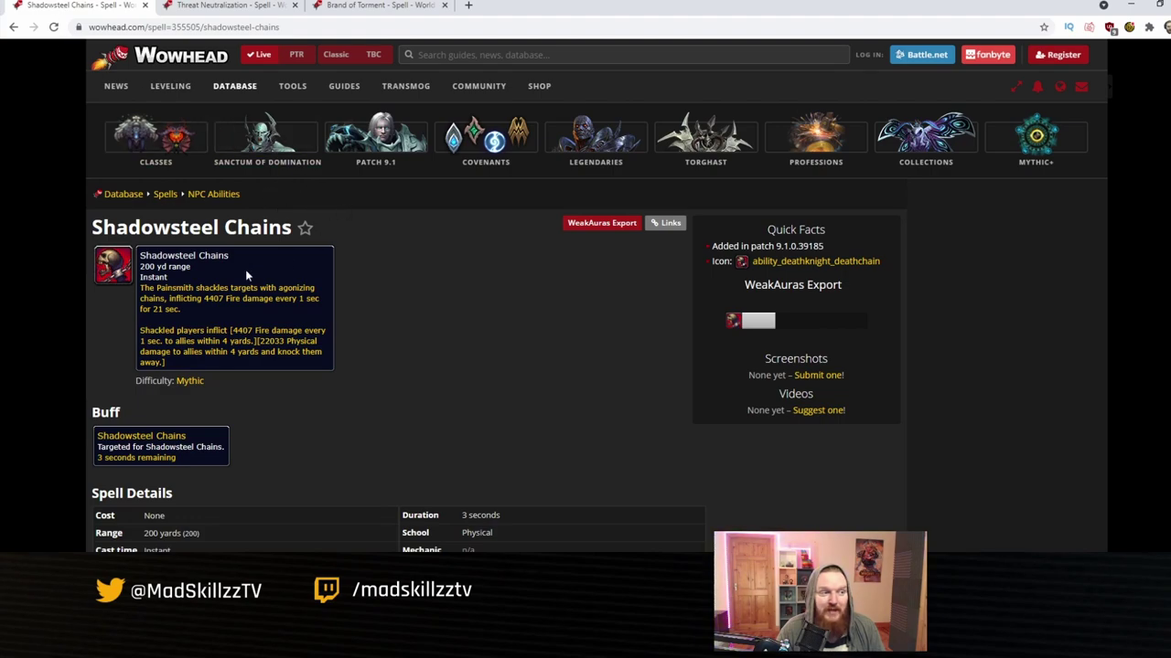
{"action": "left_click", "coordinate": [365, 5]}
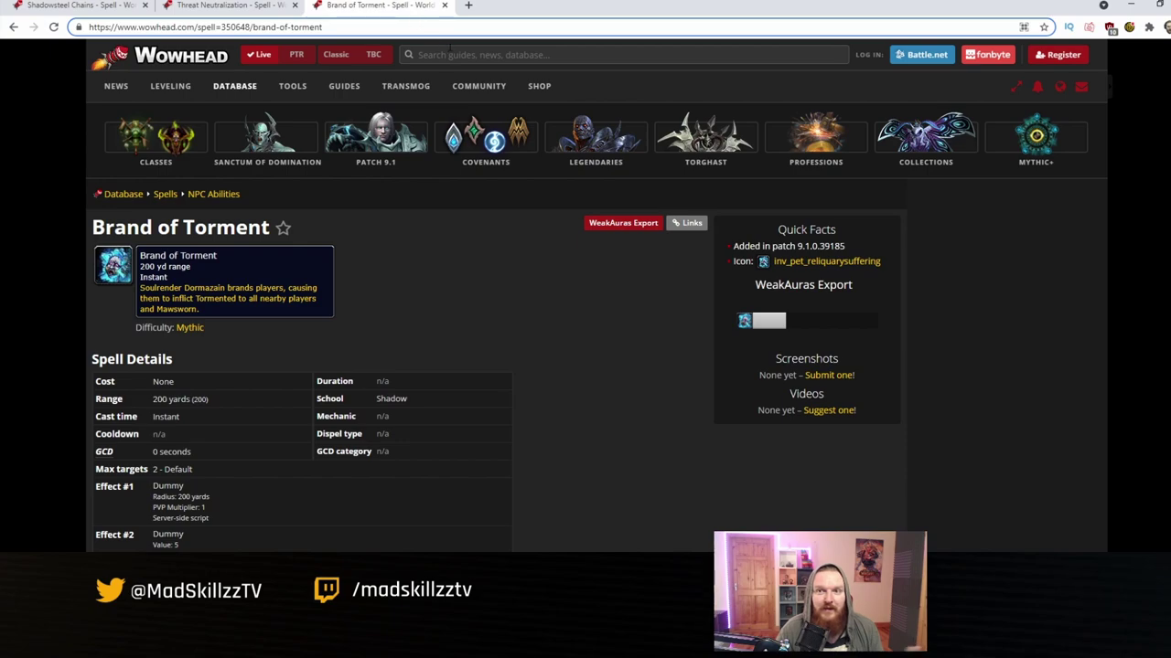
{"action": "left_click", "coordinate": [449, 255]}
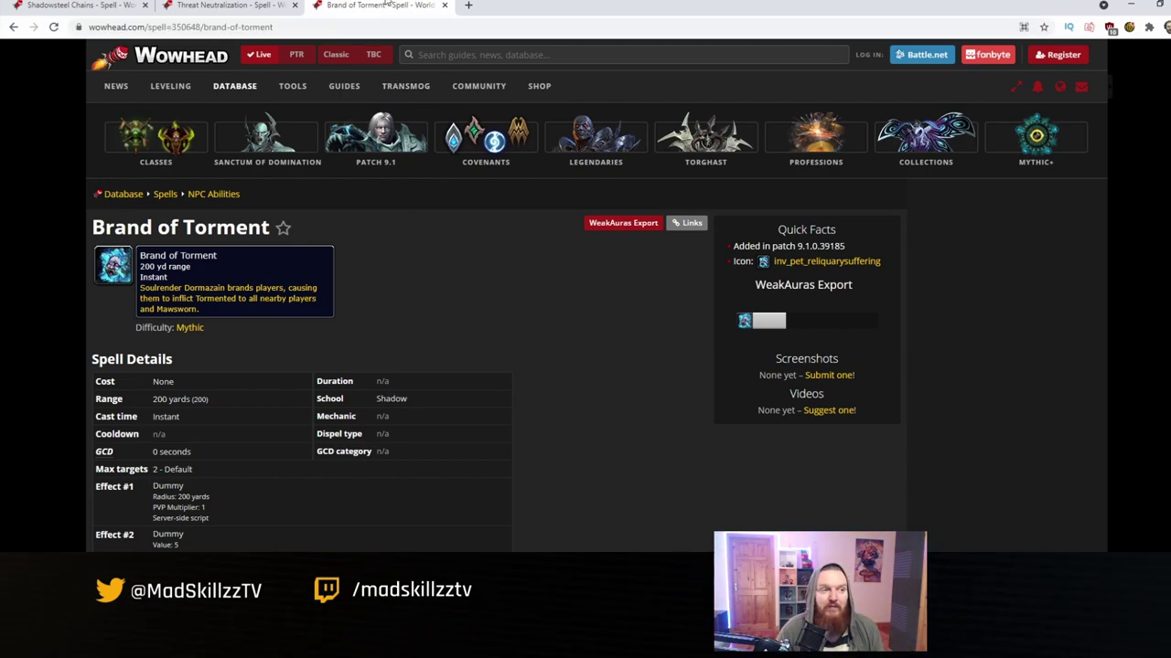
{"action": "double_click", "coordinate": [184, 26]}
{"action": "key", "text": "ctrl+c"}
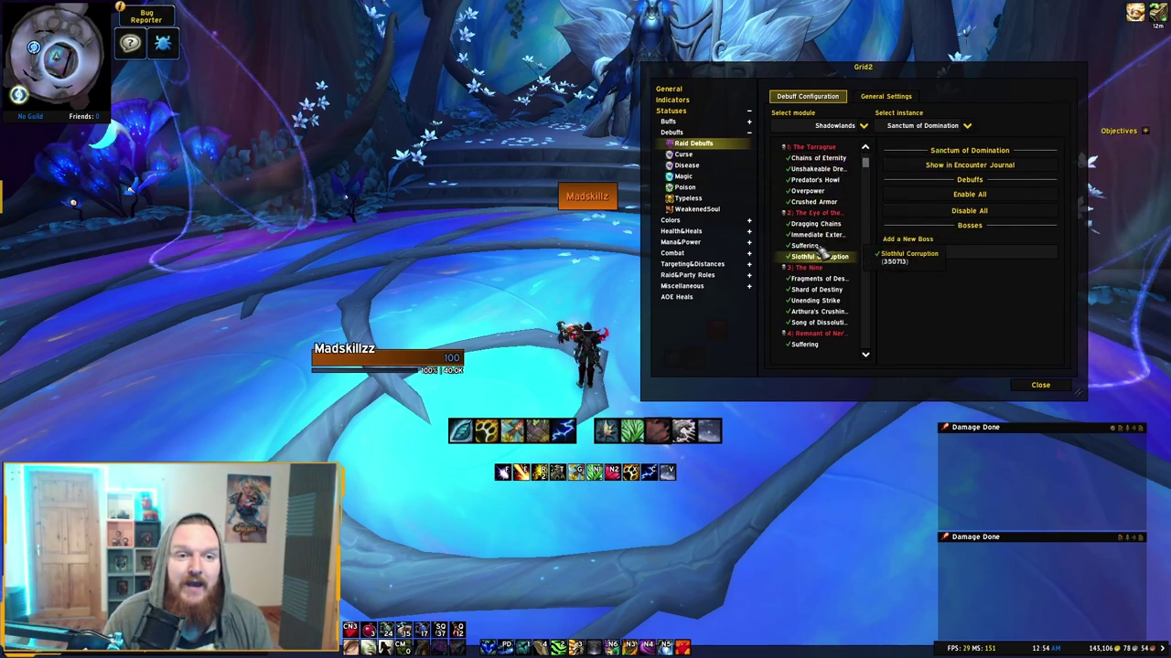
{"action": "scroll", "coordinate": [828, 229], "scroll_direction": "down", "scroll_amount": 2}
{"action": "scroll", "coordinate": [828, 229], "scroll_direction": "down", "scroll_amount": 3}
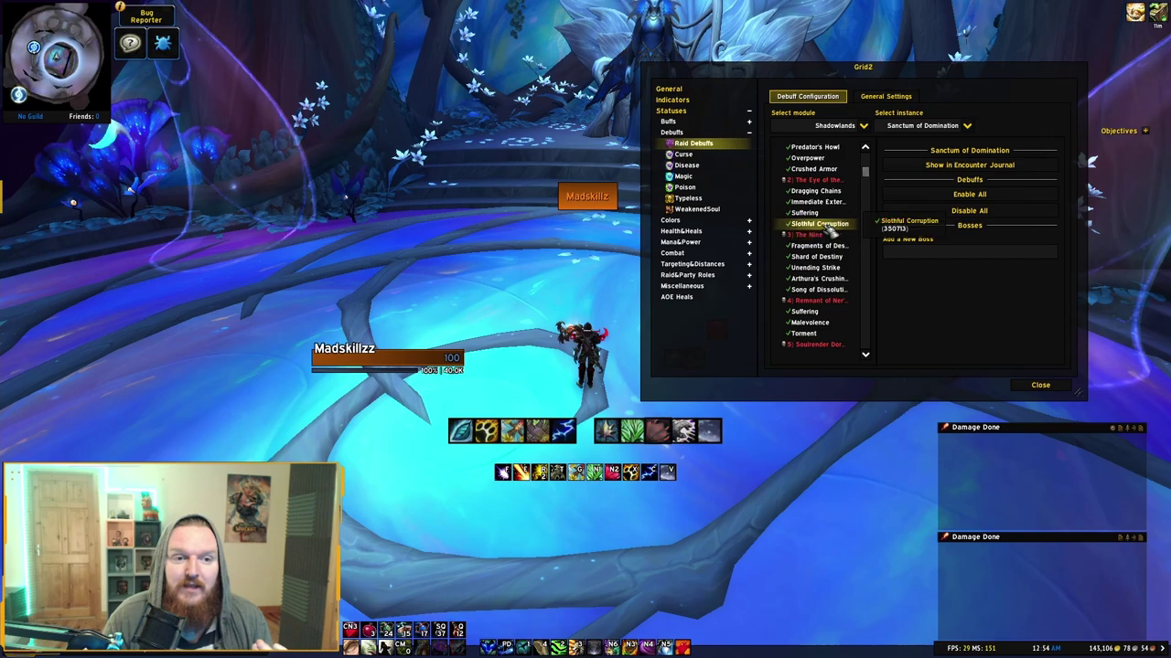
{"action": "scroll", "coordinate": [829, 231], "scroll_direction": "down", "scroll_amount": 6}
{"action": "scroll", "coordinate": [827, 230], "scroll_direction": "down", "scroll_amount": 2}
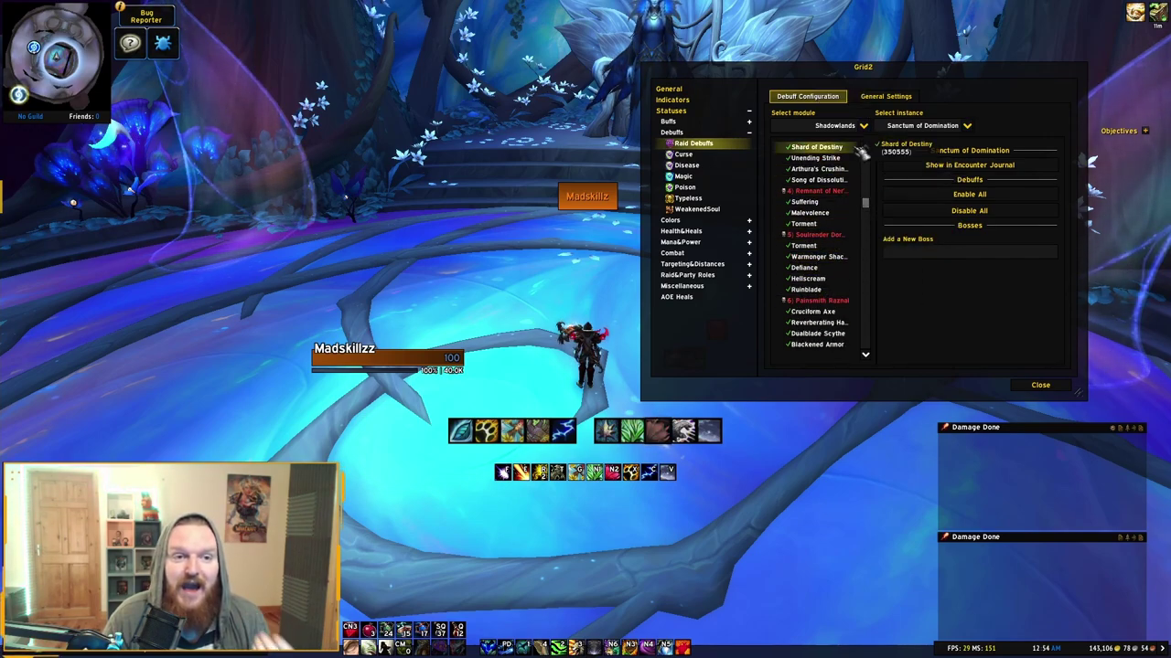
{"action": "scroll", "coordinate": [828, 229], "scroll_direction": "up", "scroll_amount": 14}
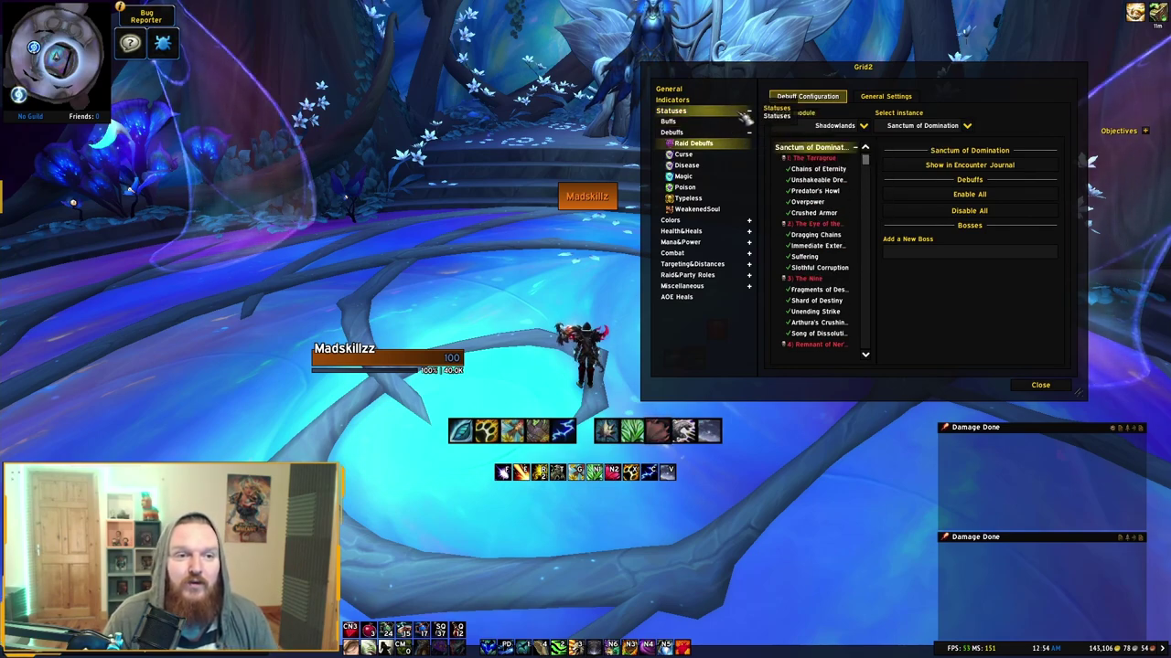
{"action": "left_click", "coordinate": [748, 121]}
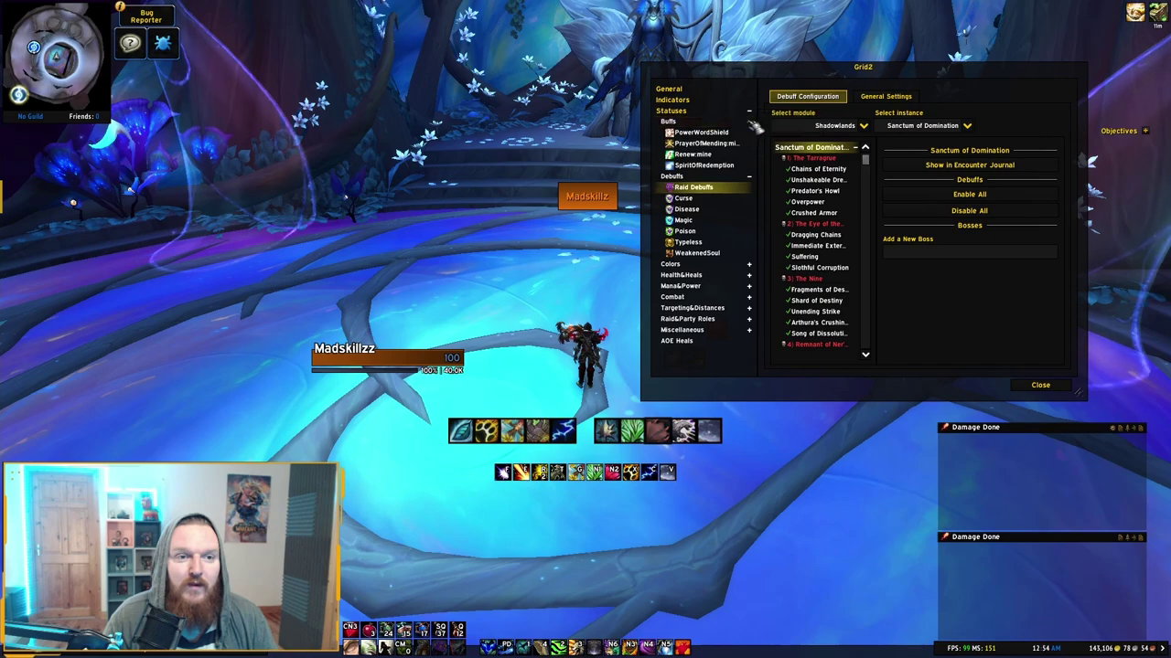
- Collapse the tree and go through Statuses to the Debuffs creation options
{"action": "left_click", "coordinate": [749, 122]}
{"action": "left_click", "coordinate": [749, 133]}
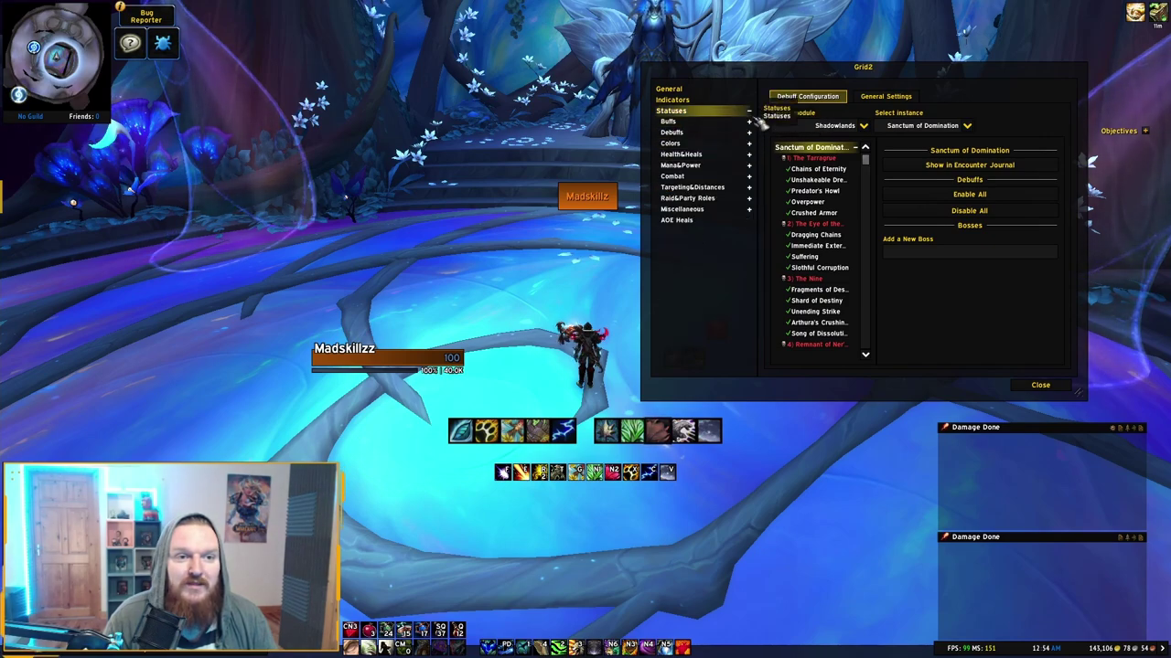
{"action": "left_click", "coordinate": [748, 111]}
{"action": "left_click", "coordinate": [704, 88]}
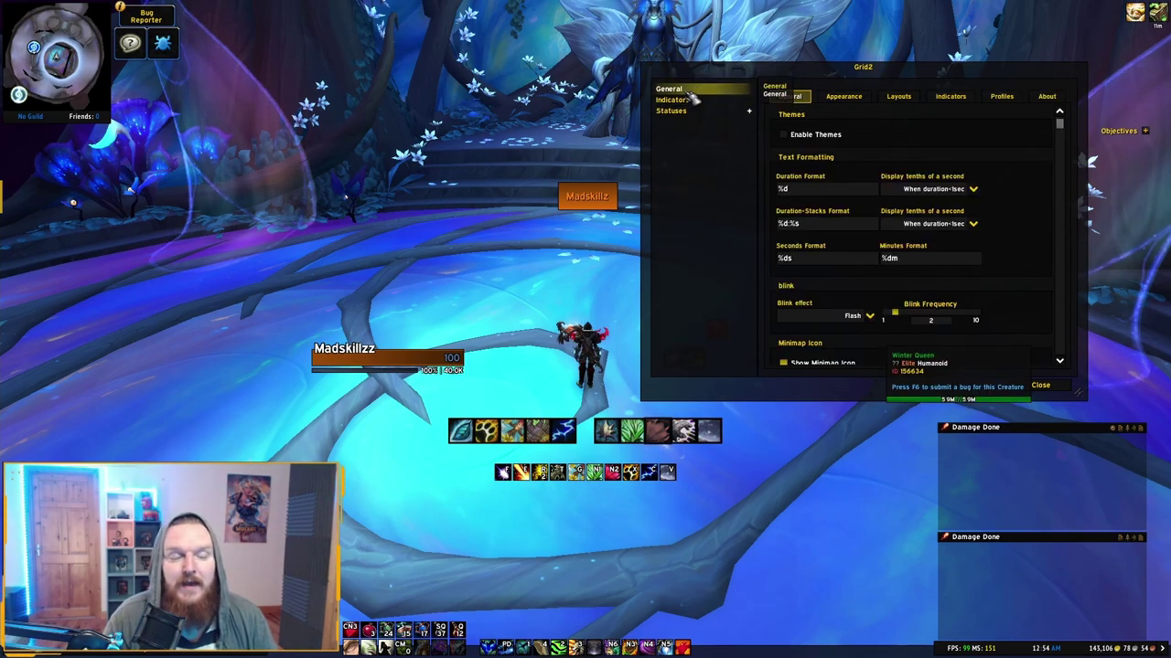
{"action": "left_click", "coordinate": [682, 111]}
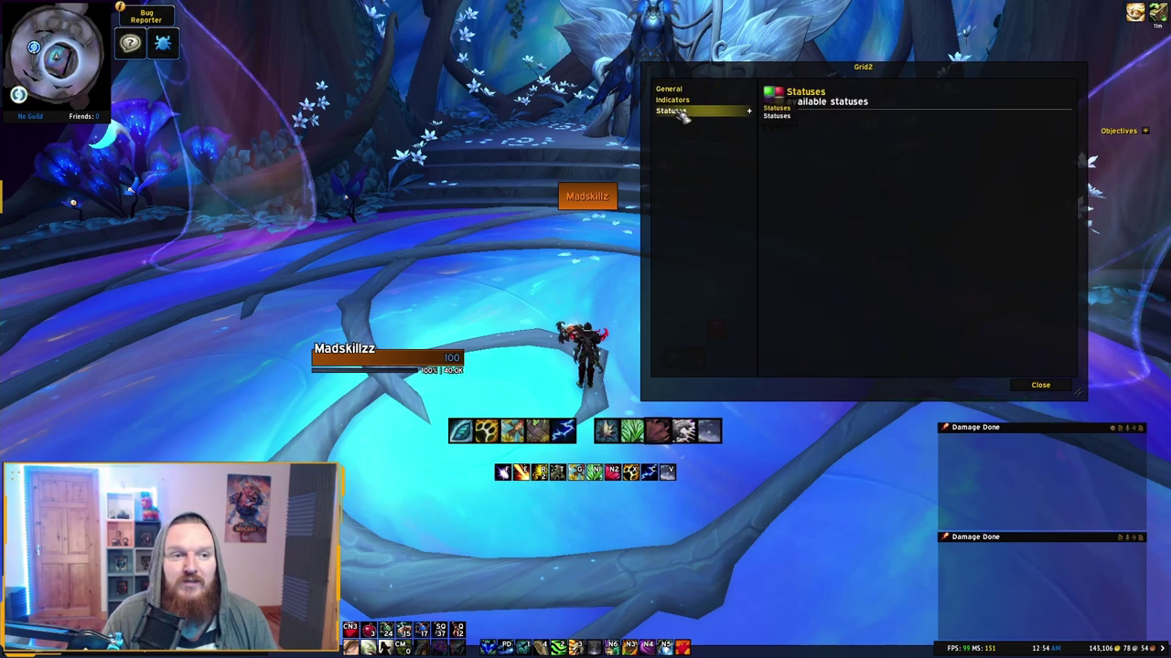
{"action": "left_click", "coordinate": [749, 111]}
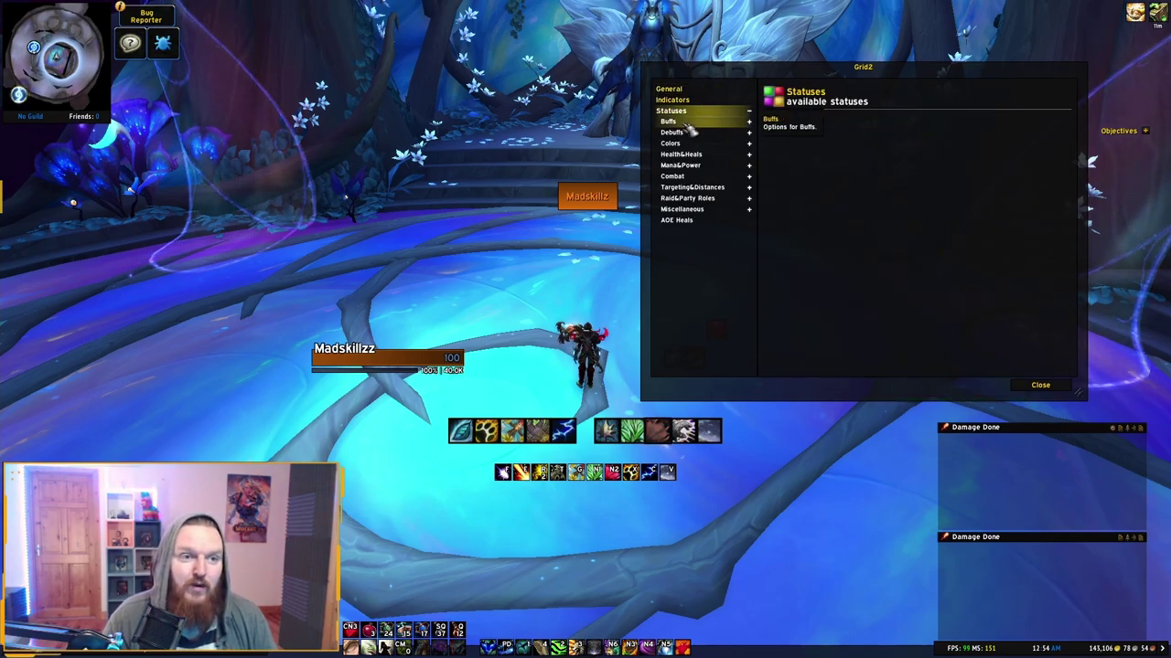
{"action": "left_click", "coordinate": [745, 133]}
- Create a Brand of Torment debuff status from pasted spell ID 350648
{"action": "left_click", "coordinate": [826, 157]}
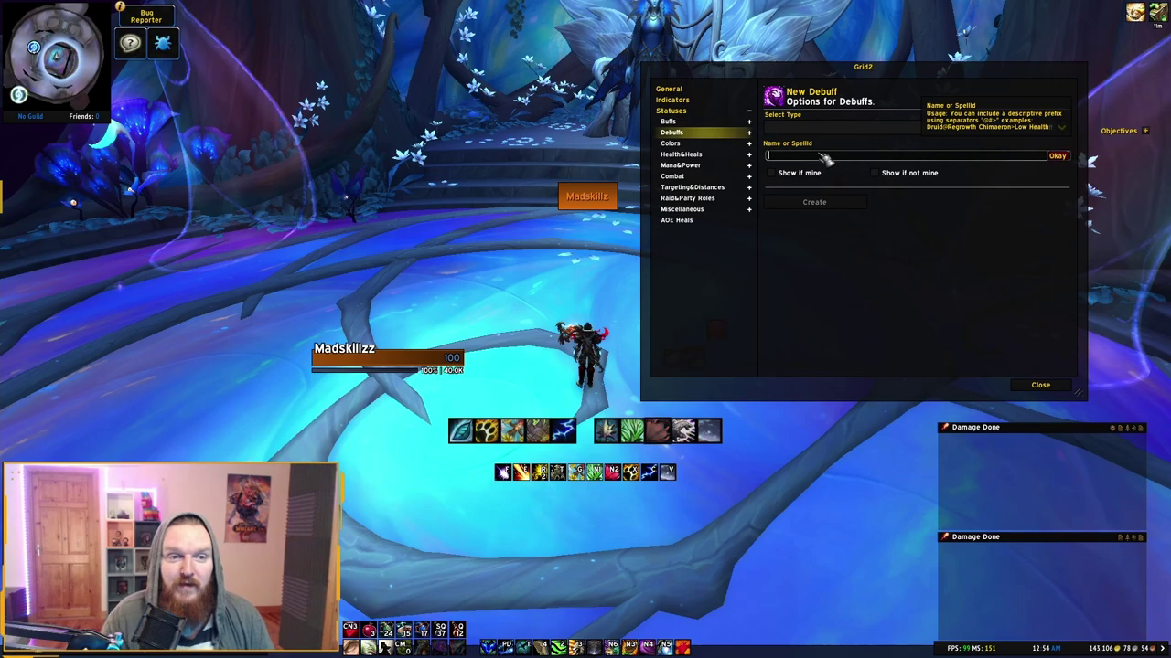
{"action": "key", "text": "ctrl+v"}
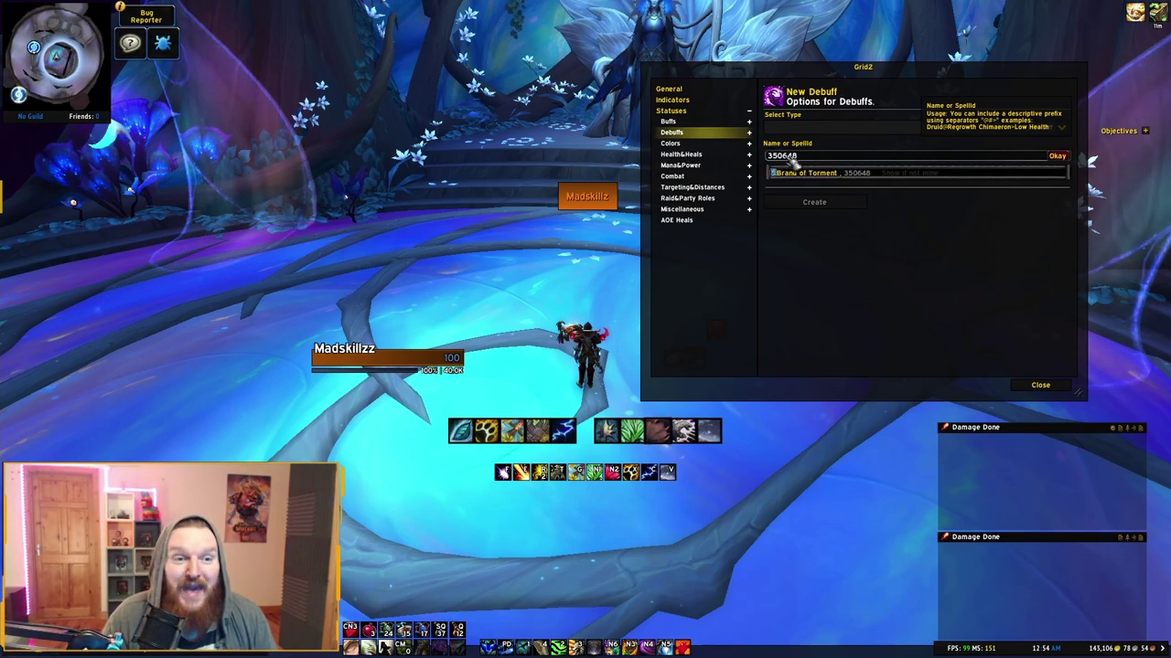
{"action": "left_click", "coordinate": [860, 175]}
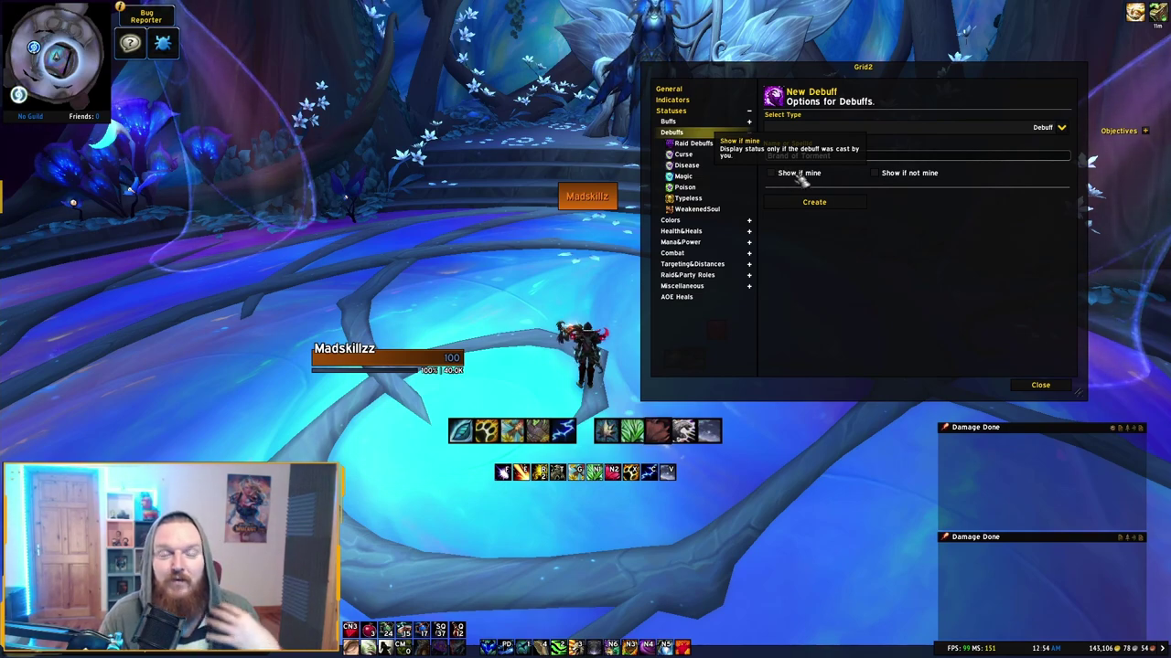
{"action": "left_click", "coordinate": [831, 204]}
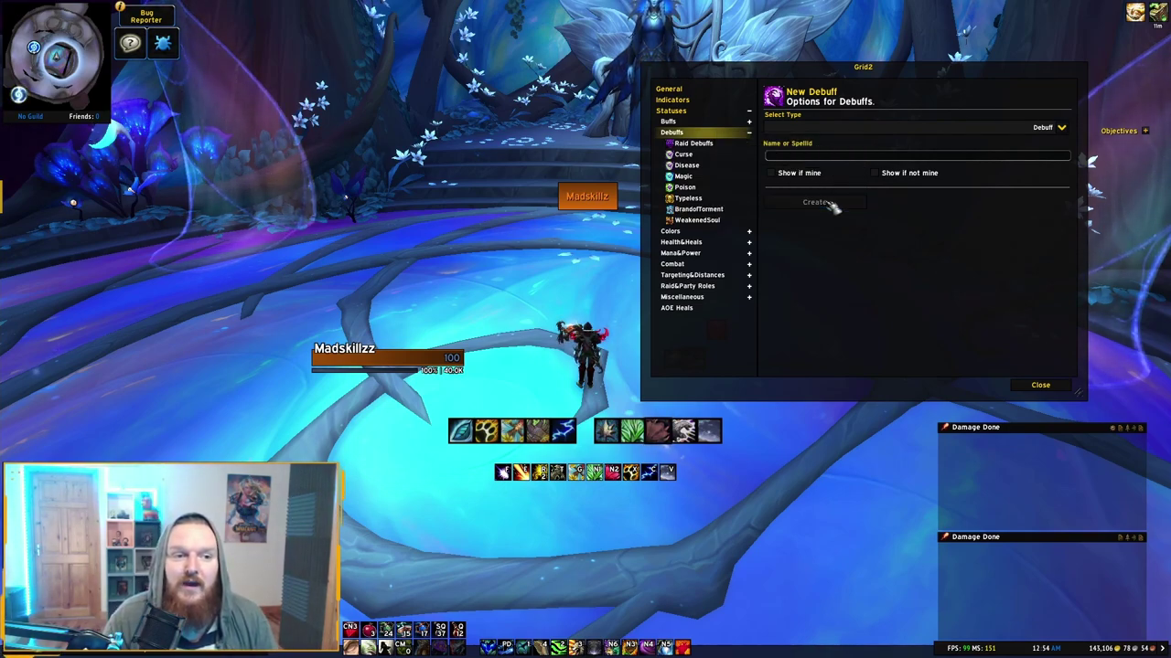
{"action": "left_click", "coordinate": [674, 134]}
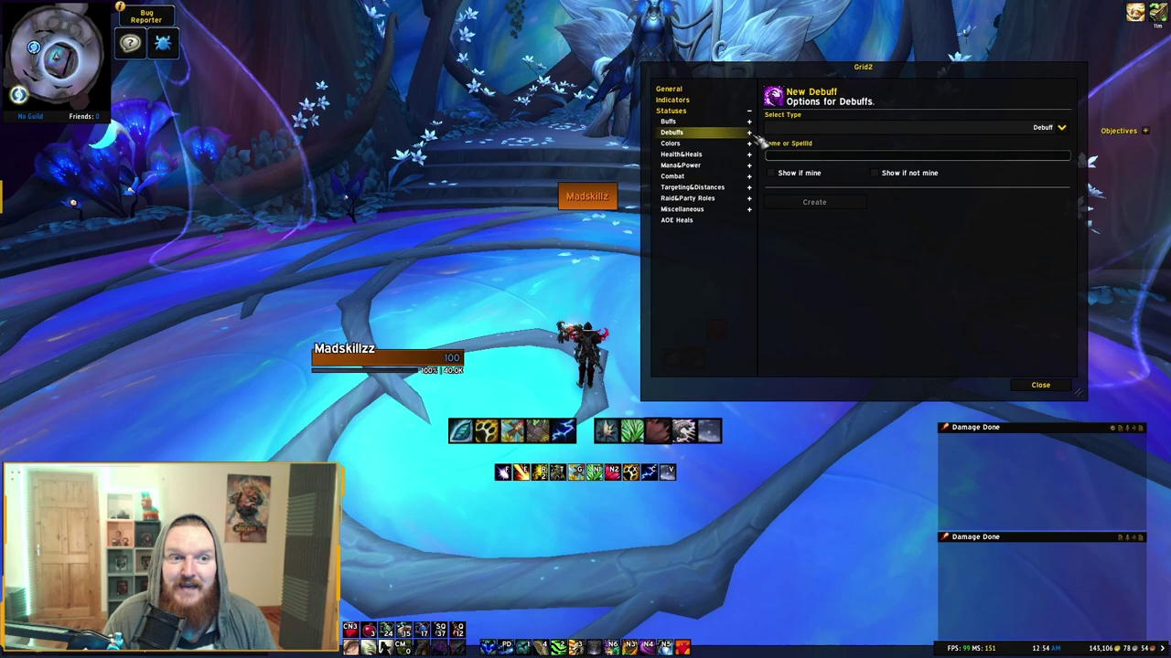
{"action": "left_click", "coordinate": [674, 132]}
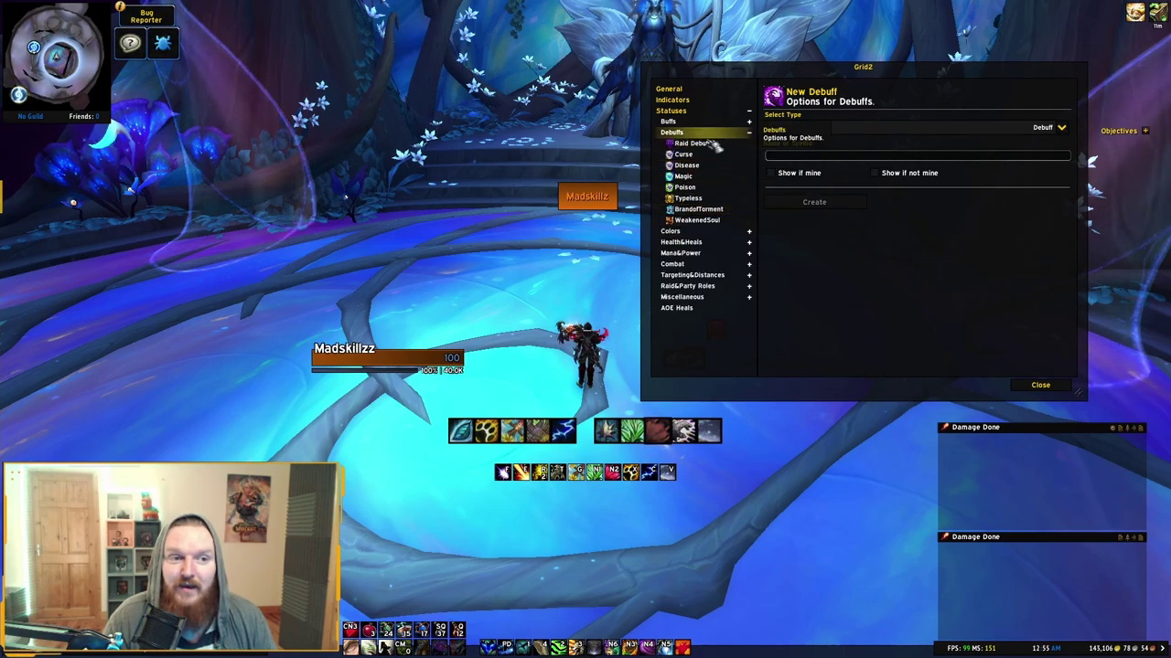
- Check the BrandofTorment status colour, keeping it red, then go to Grid2's Indicators
{"action": "left_click", "coordinate": [743, 210]}
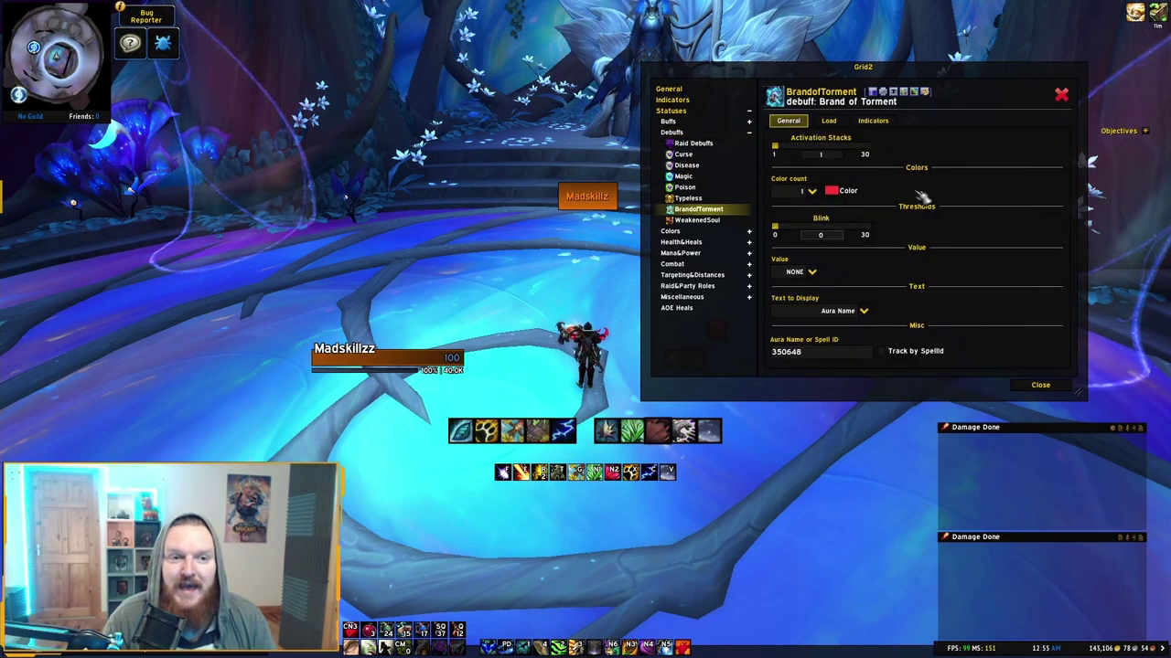
{"action": "left_click", "coordinate": [833, 192]}
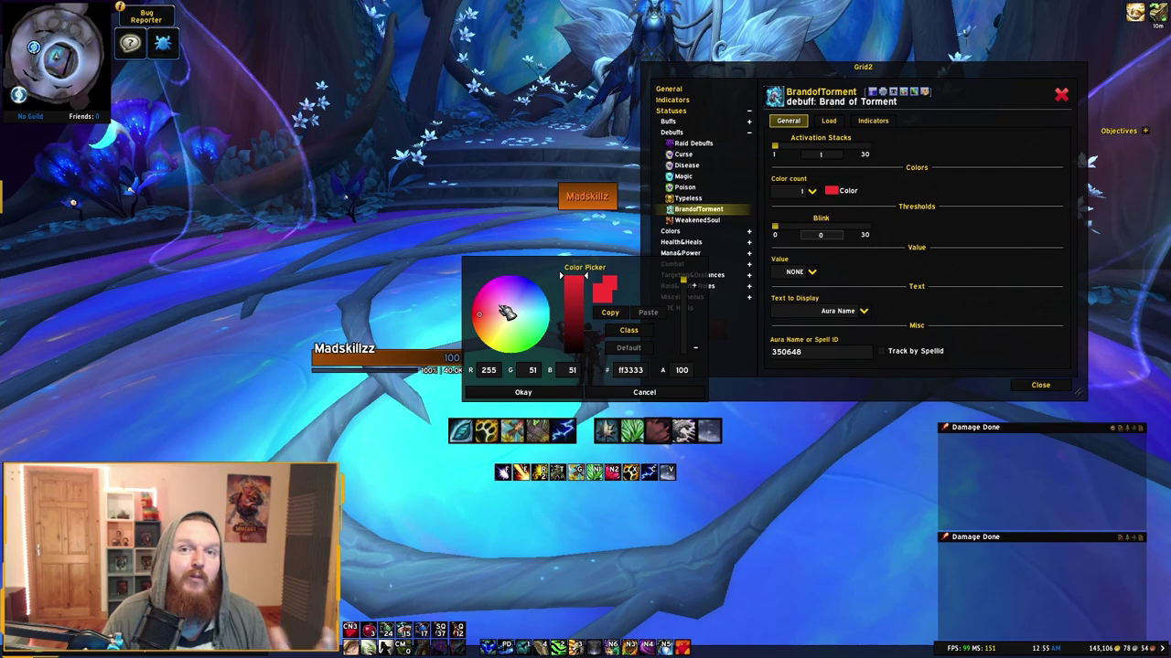
{"action": "left_click", "coordinate": [644, 392]}
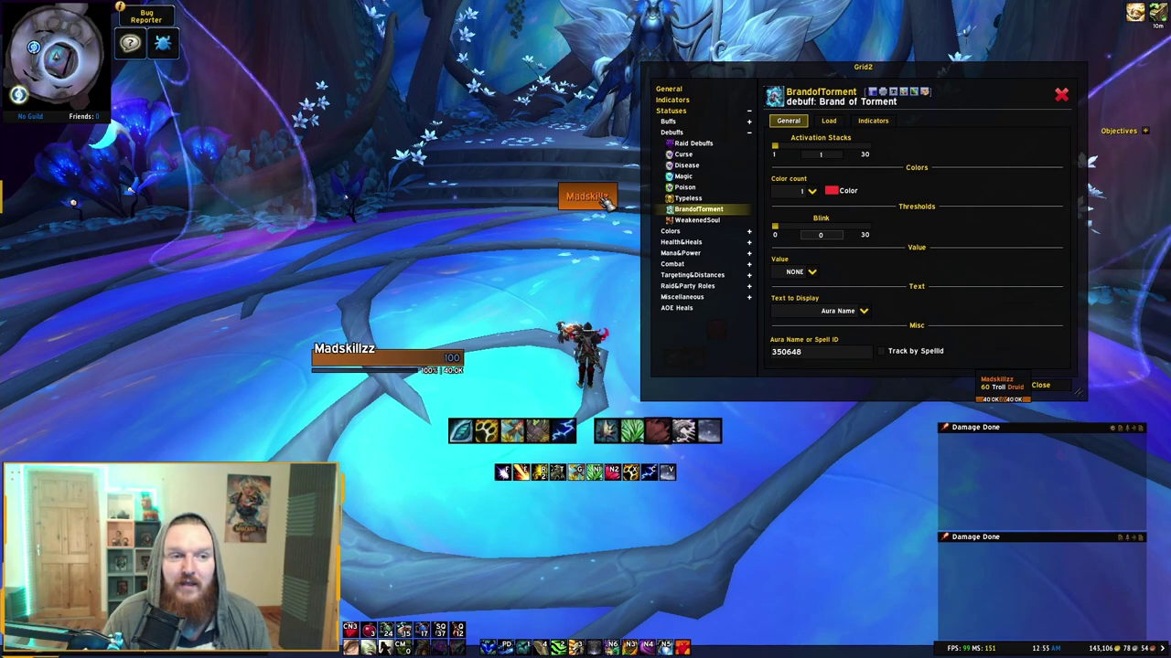
{"action": "left_click", "coordinate": [731, 101]}
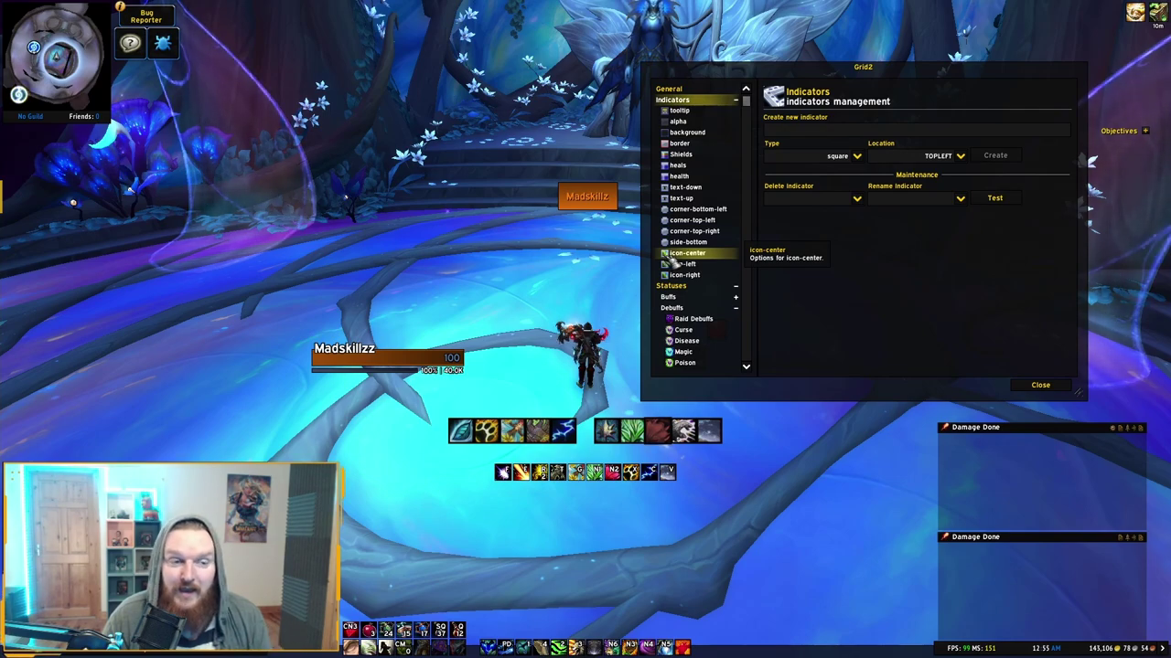
- Tick debuff BrandofTorment in the icon-center indicator's Available Statuses
{"action": "left_click", "coordinate": [691, 254]}
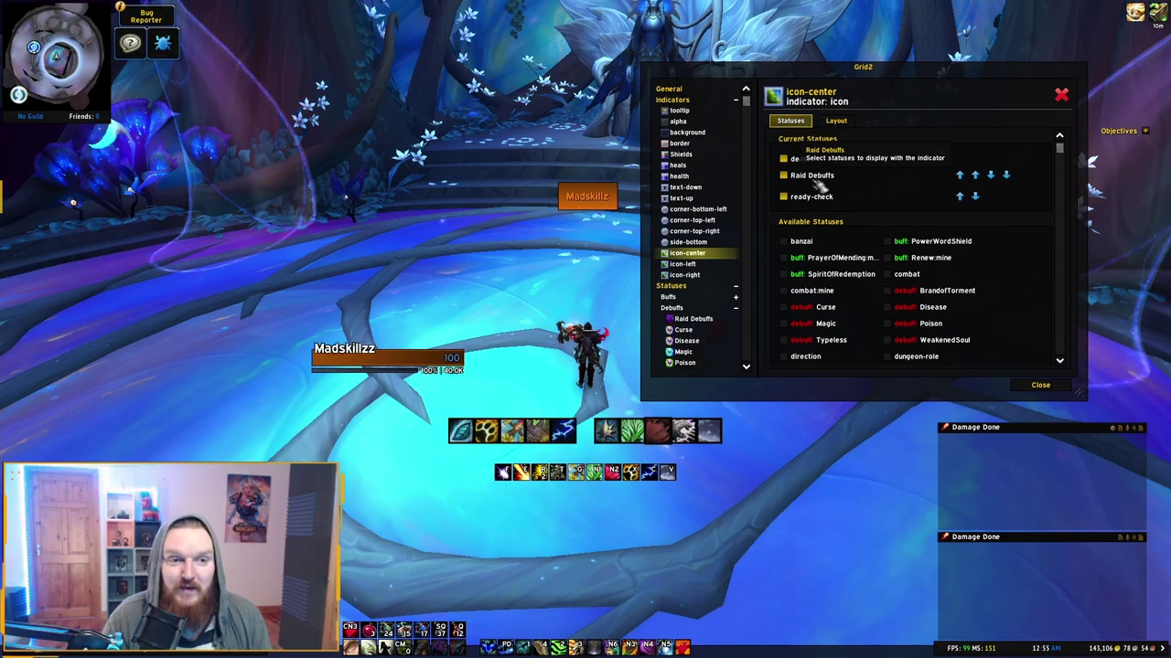
{"action": "scroll", "coordinate": [700, 241], "scroll_direction": "down", "scroll_amount": 4}
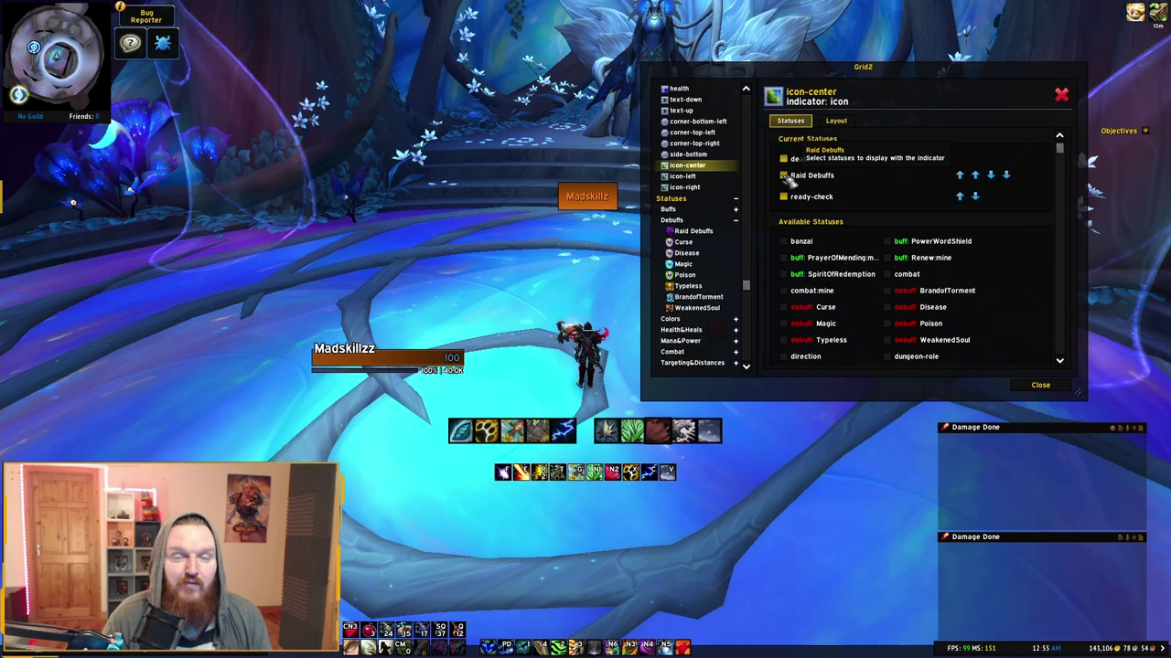
{"action": "left_click", "coordinate": [736, 199]}
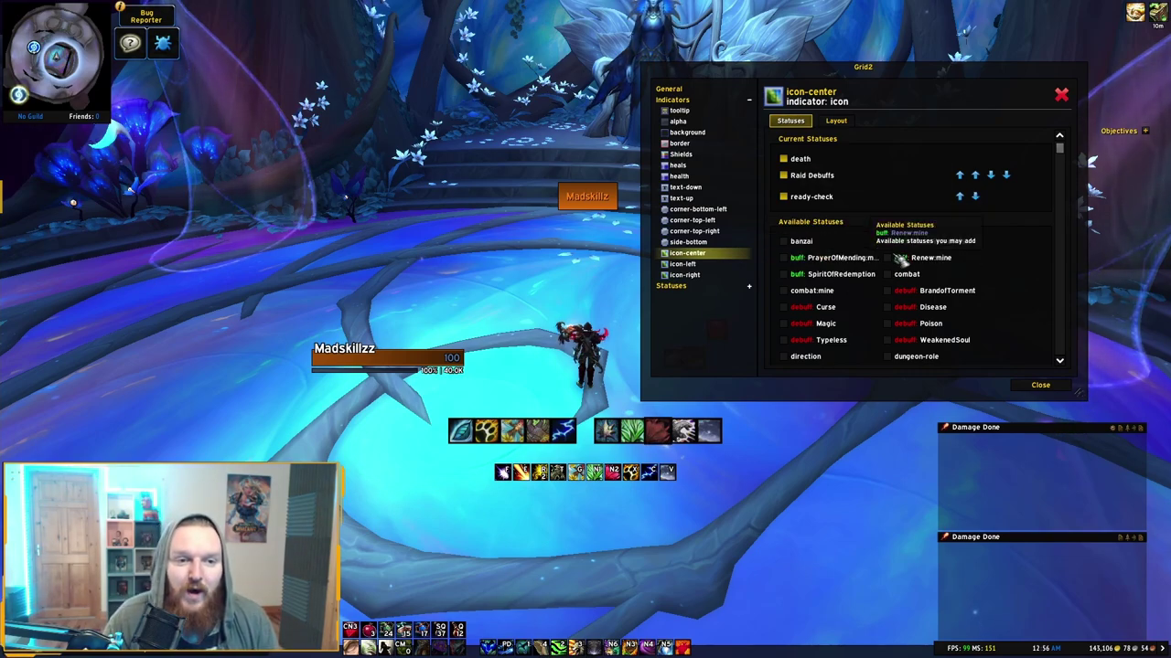
{"action": "scroll", "coordinate": [901, 261], "scroll_direction": "down", "scroll_amount": 2}
{"action": "scroll", "coordinate": [901, 261], "scroll_direction": "up", "scroll_amount": 1}
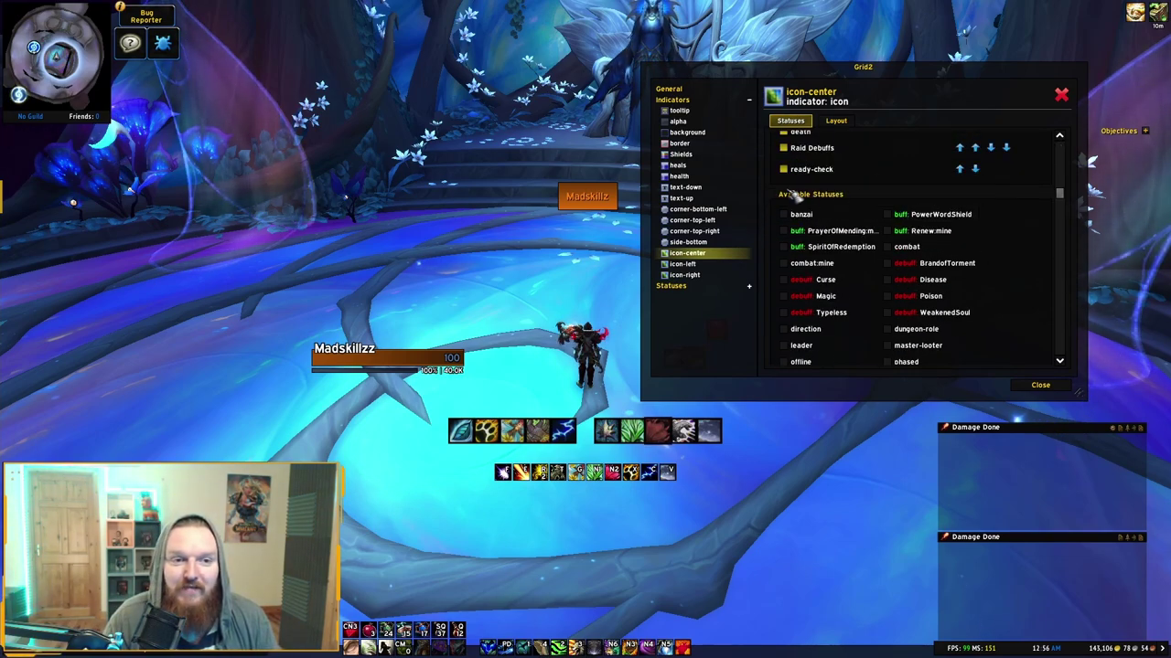
{"action": "scroll", "coordinate": [819, 219], "scroll_direction": "down", "scroll_amount": 1}
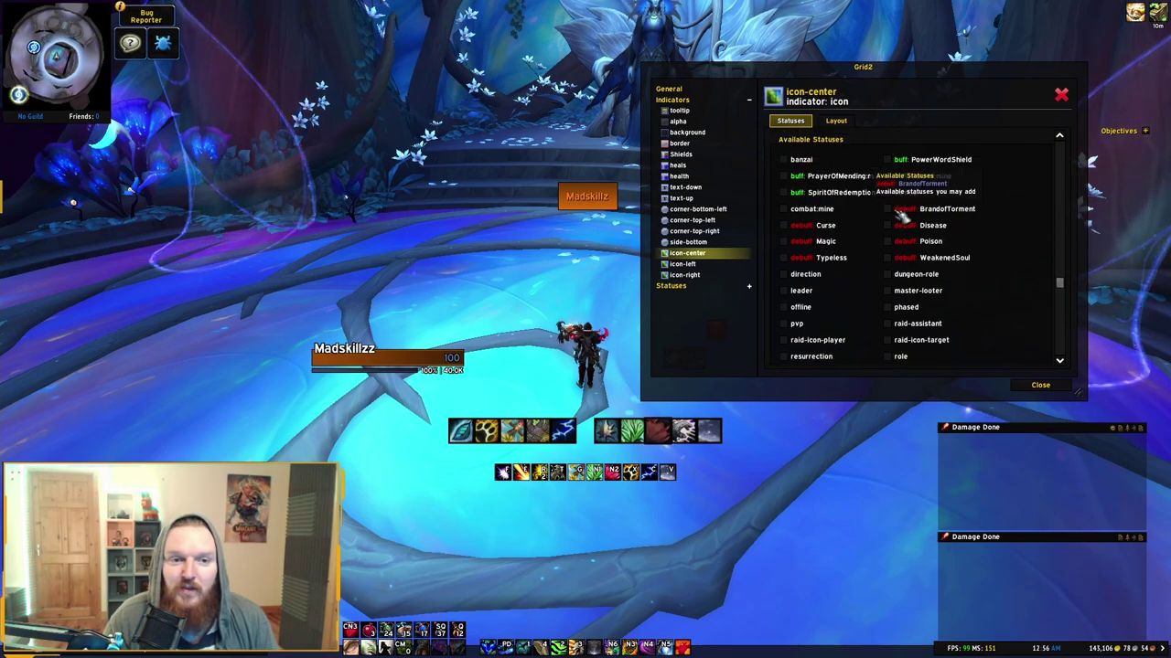
{"action": "left_click", "coordinate": [902, 210]}
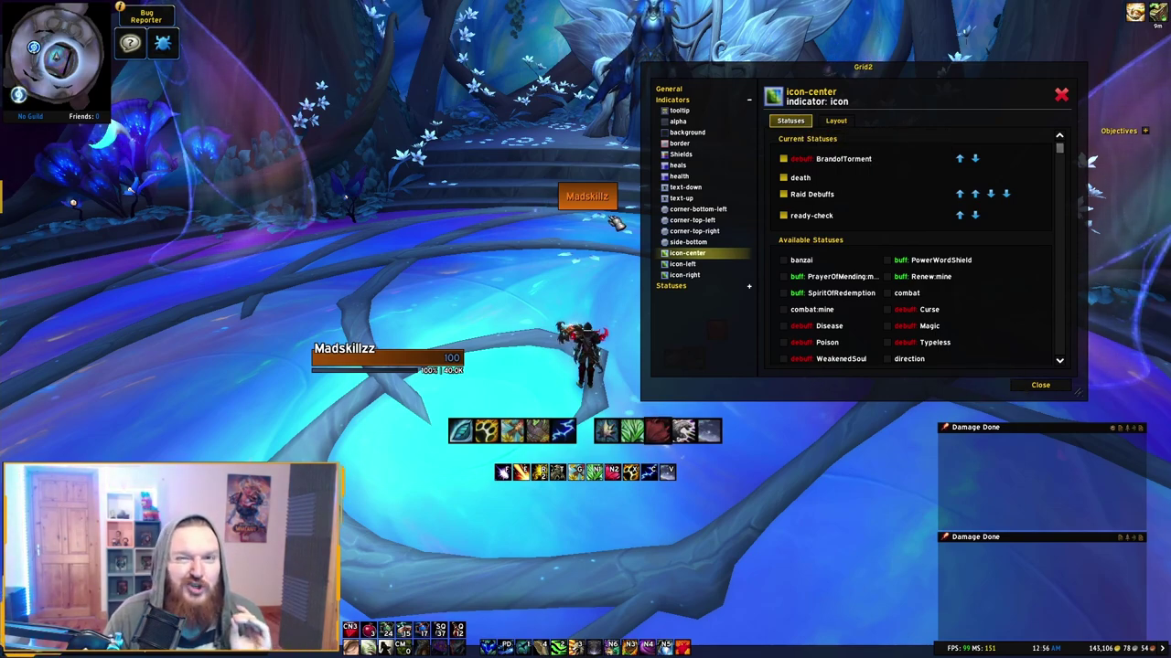
- Add debuff BrandofTorment to the health indicator's colors, prioritized above classcolor
{"action": "left_click", "coordinate": [713, 182]}
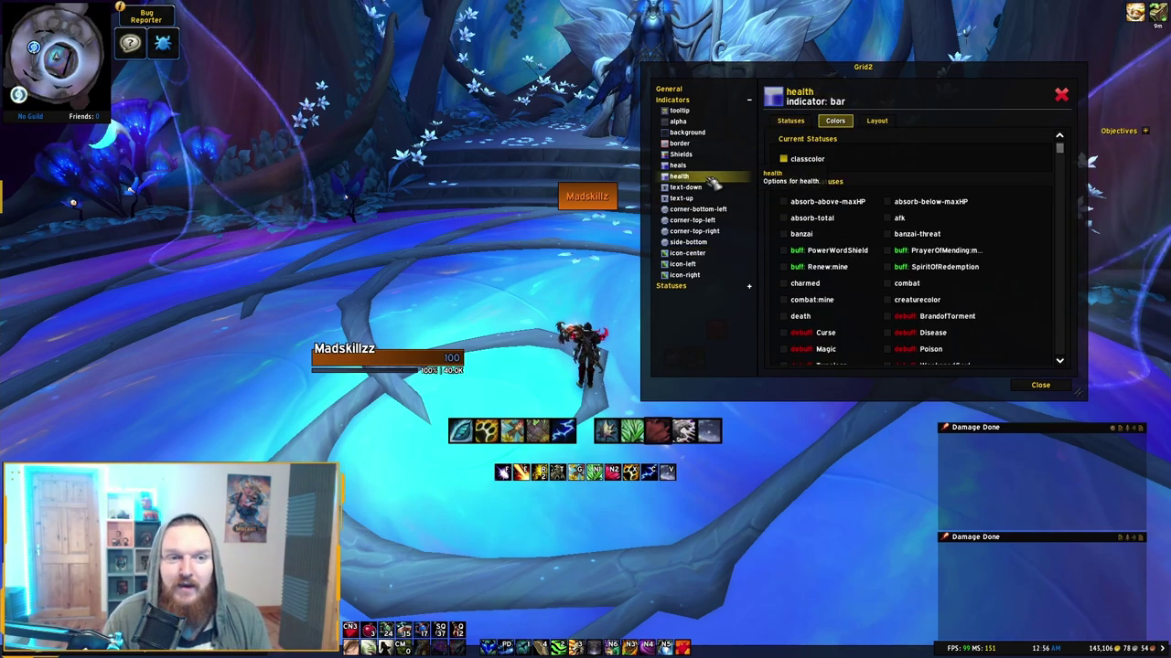
{"action": "left_click", "coordinate": [837, 122]}
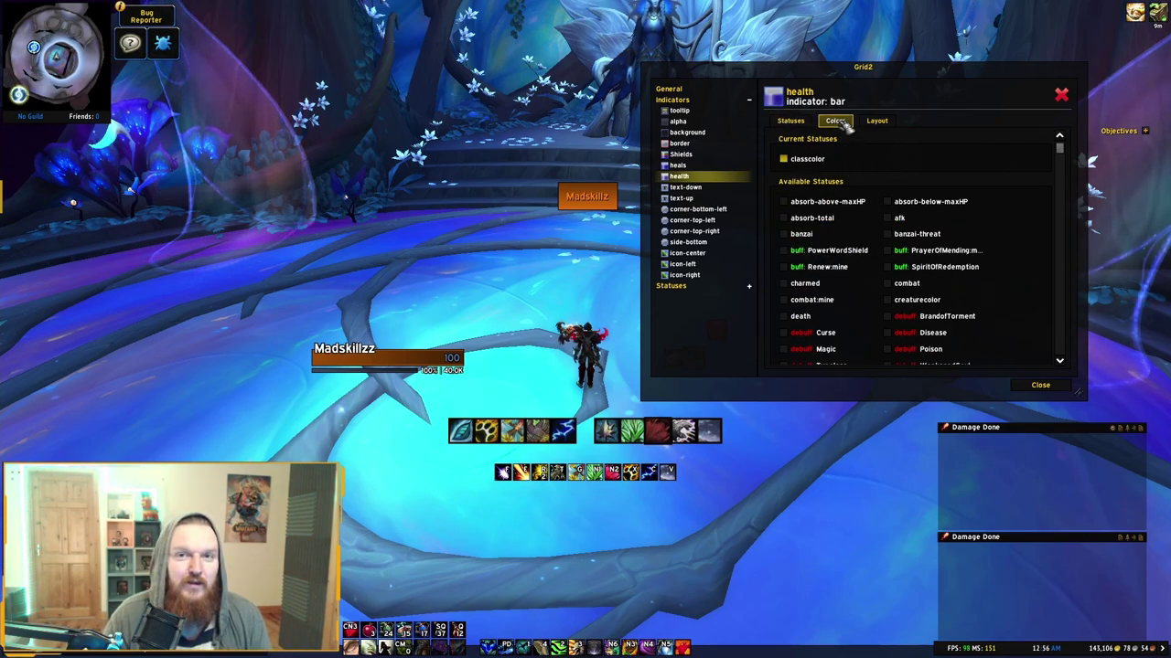
{"action": "scroll", "coordinate": [885, 248], "scroll_direction": "down", "scroll_amount": 2}
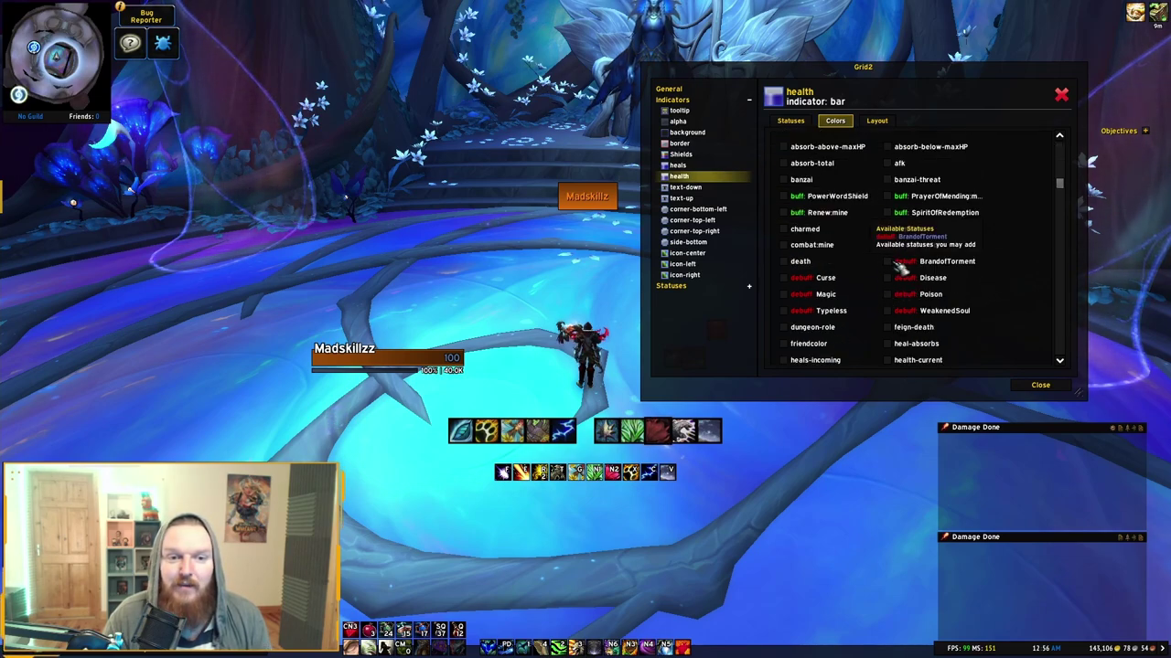
{"action": "left_click", "coordinate": [887, 261]}
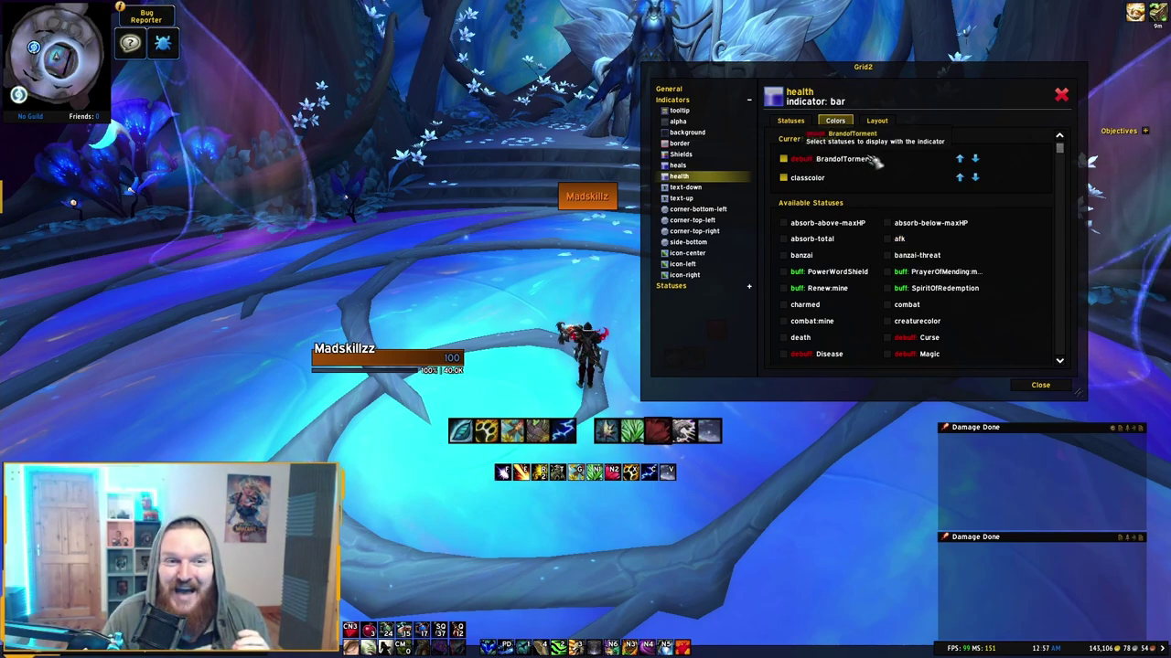
{"action": "left_click", "coordinate": [975, 159]}
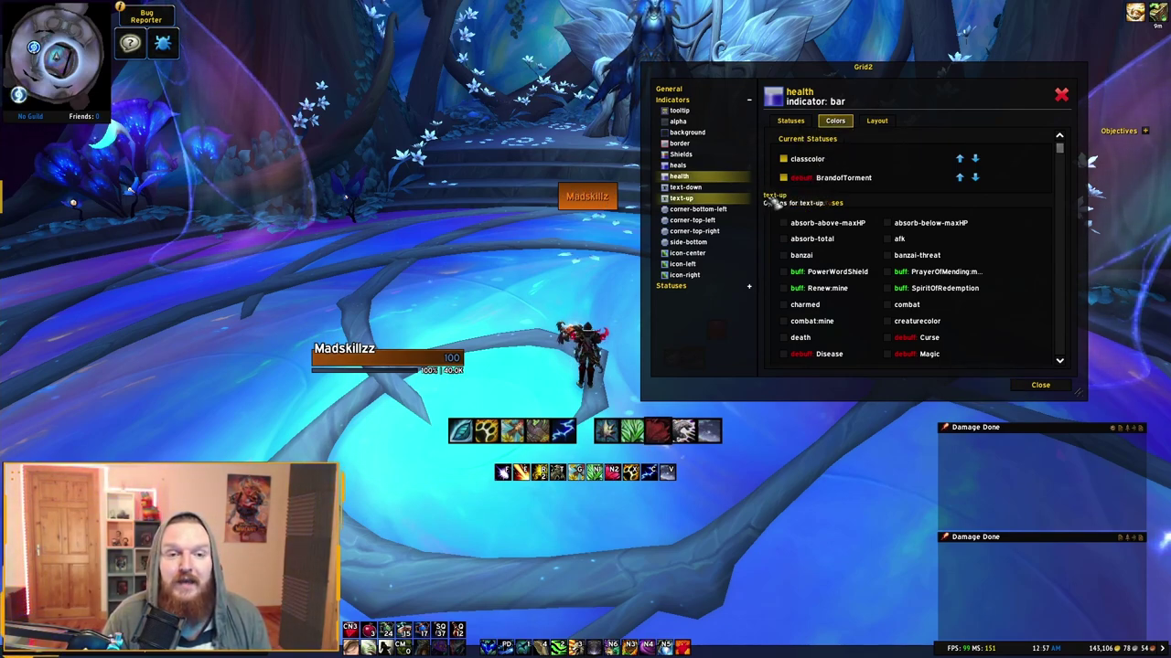
{"action": "left_click", "coordinate": [959, 178]}
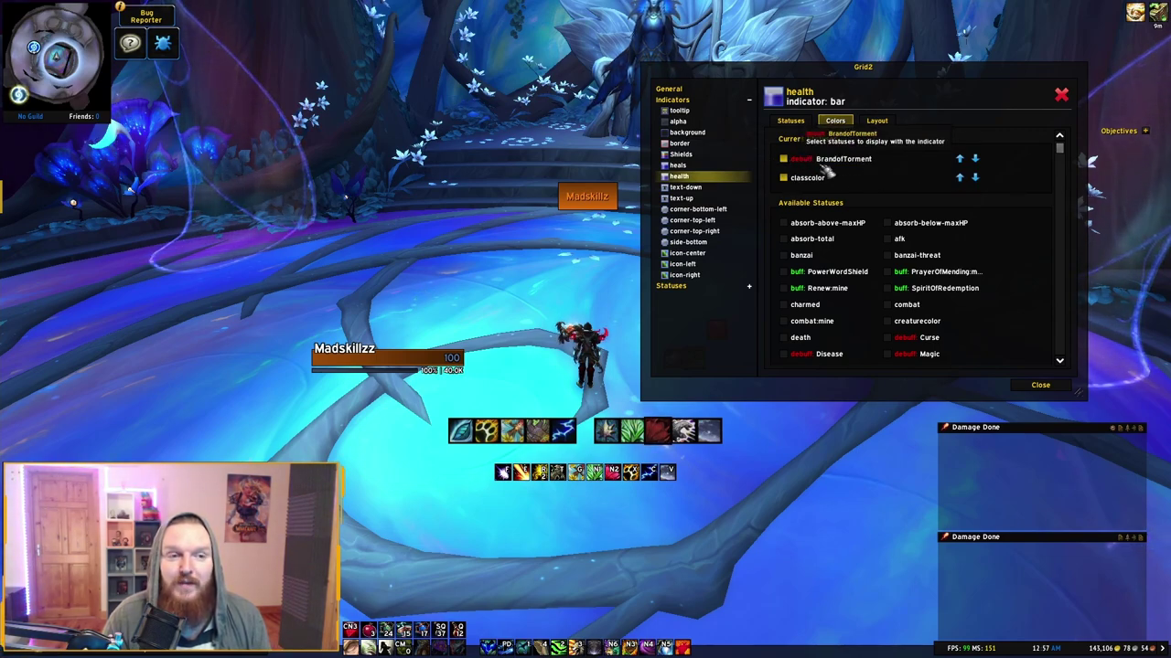
- Expand the status categories and show the Debuffs status options
{"action": "left_click", "coordinate": [748, 287]}
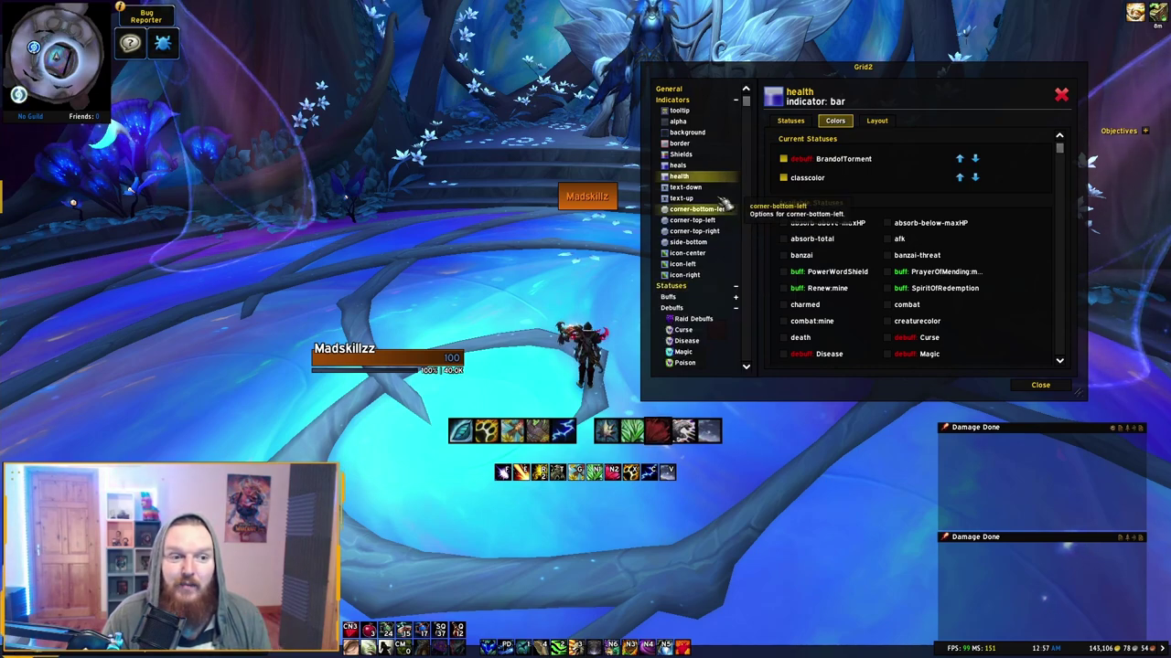
{"action": "scroll", "coordinate": [704, 192], "scroll_direction": "down", "scroll_amount": 1}
{"action": "scroll", "coordinate": [729, 172], "scroll_direction": "down", "scroll_amount": 9}
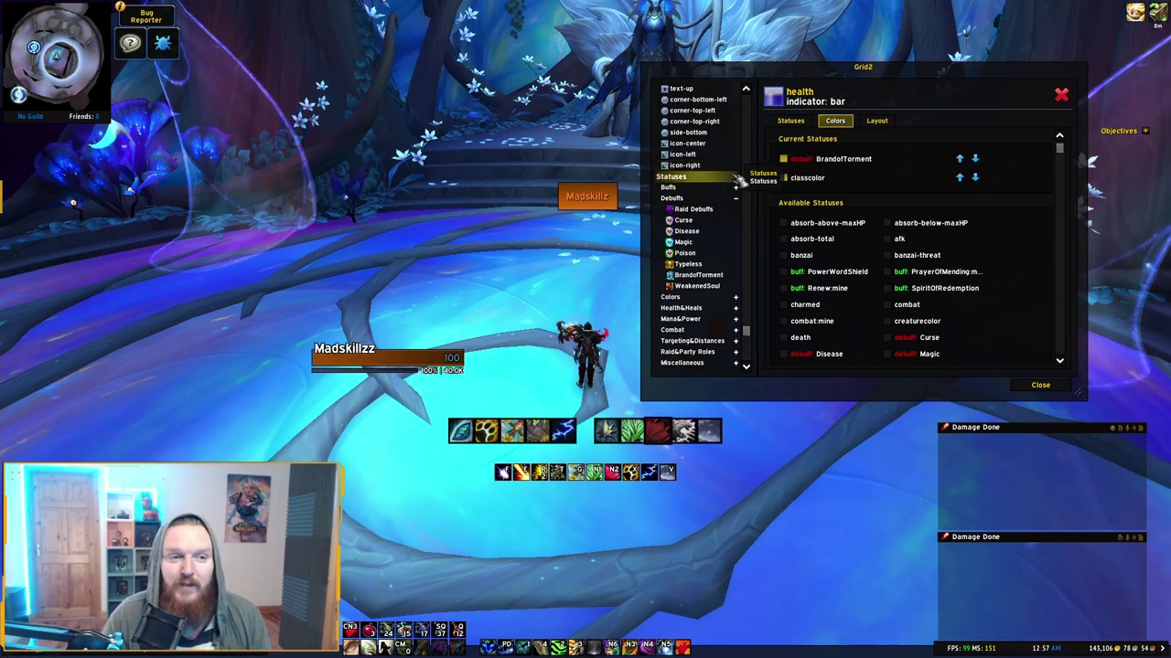
{"action": "left_click", "coordinate": [693, 200]}
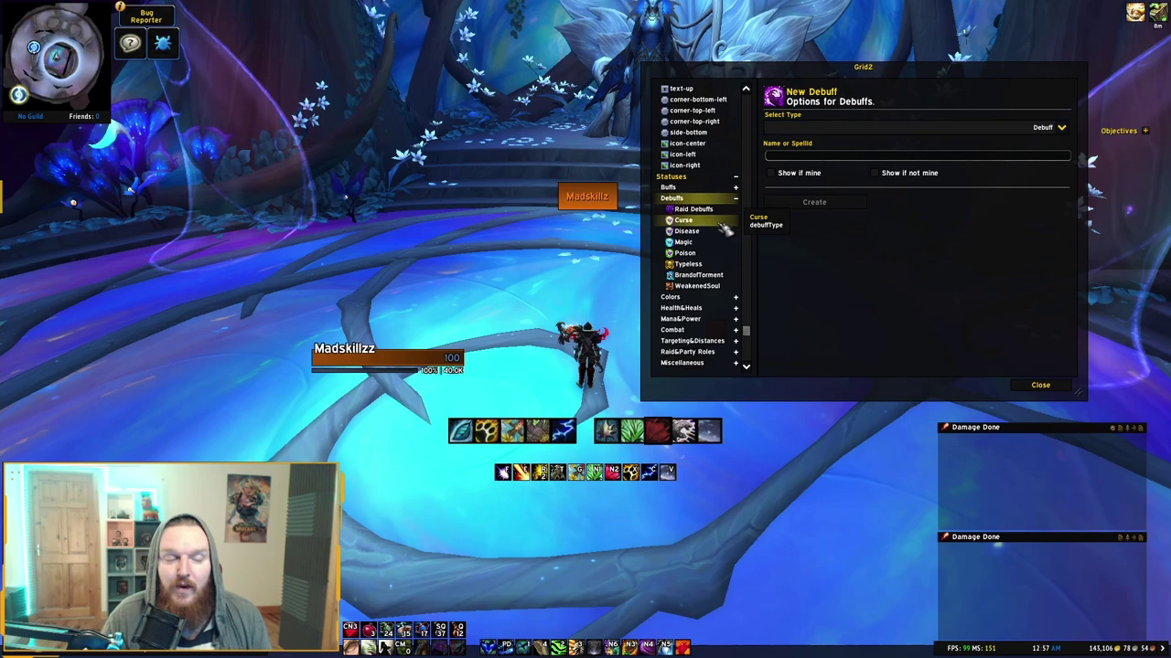
- Check the BrandofTorment debuff settings, then the health and icon-center indicators' statuses
{"action": "left_click", "coordinate": [700, 276]}
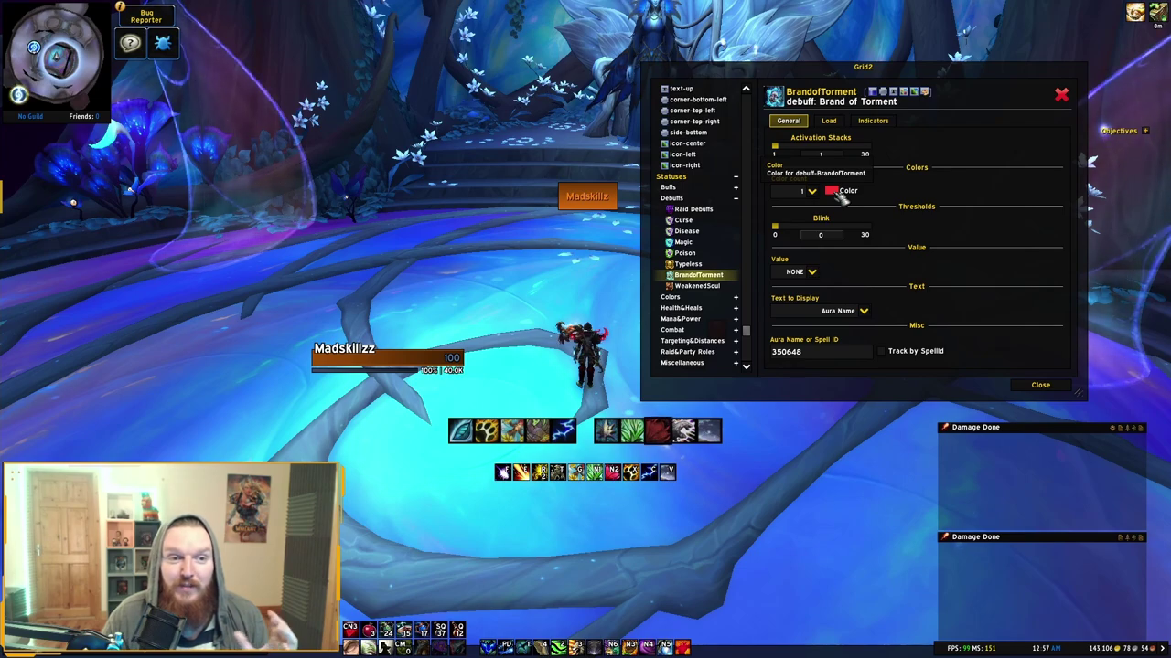
{"action": "left_click", "coordinate": [736, 177]}
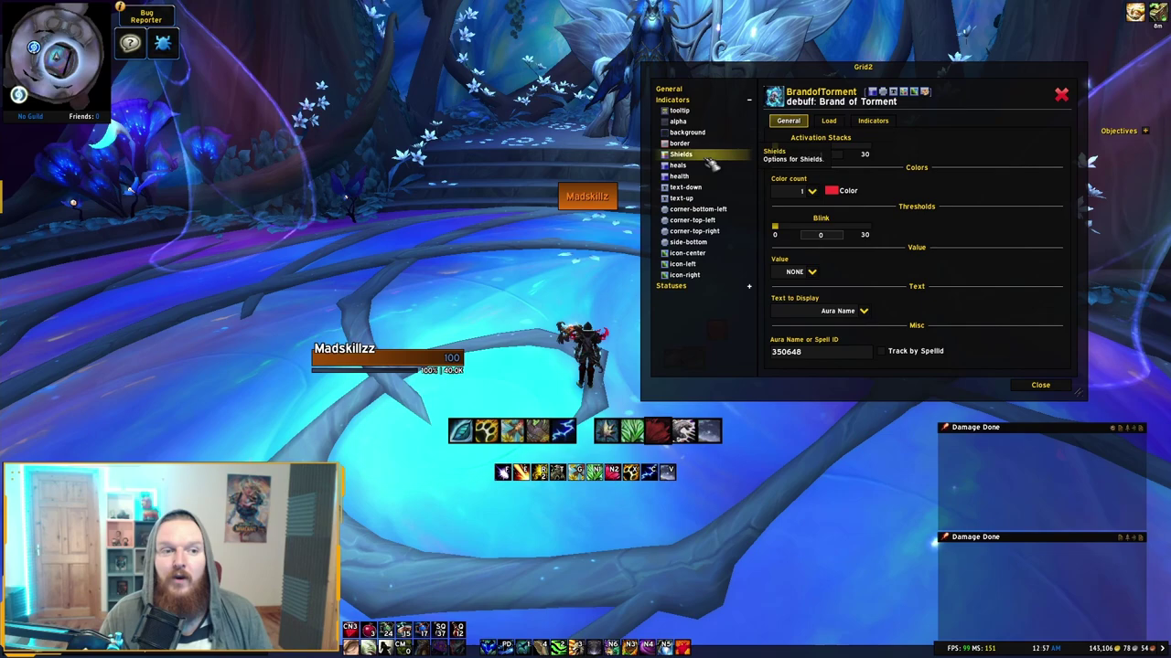
{"action": "left_click", "coordinate": [679, 175]}
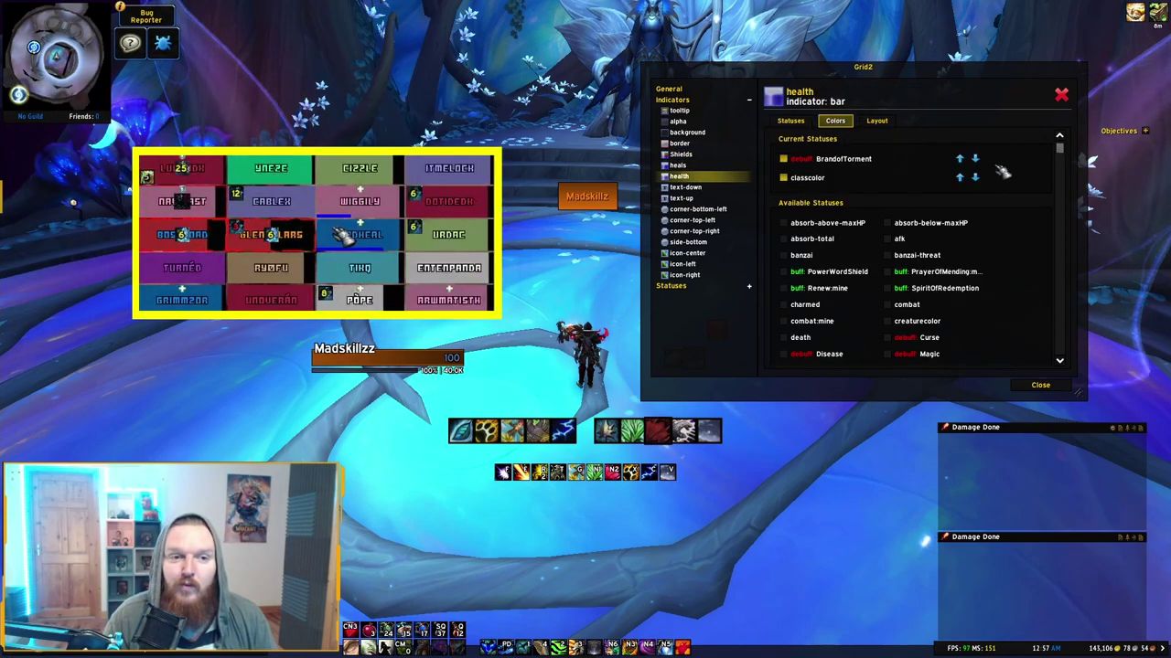
{"action": "left_click", "coordinate": [697, 256]}
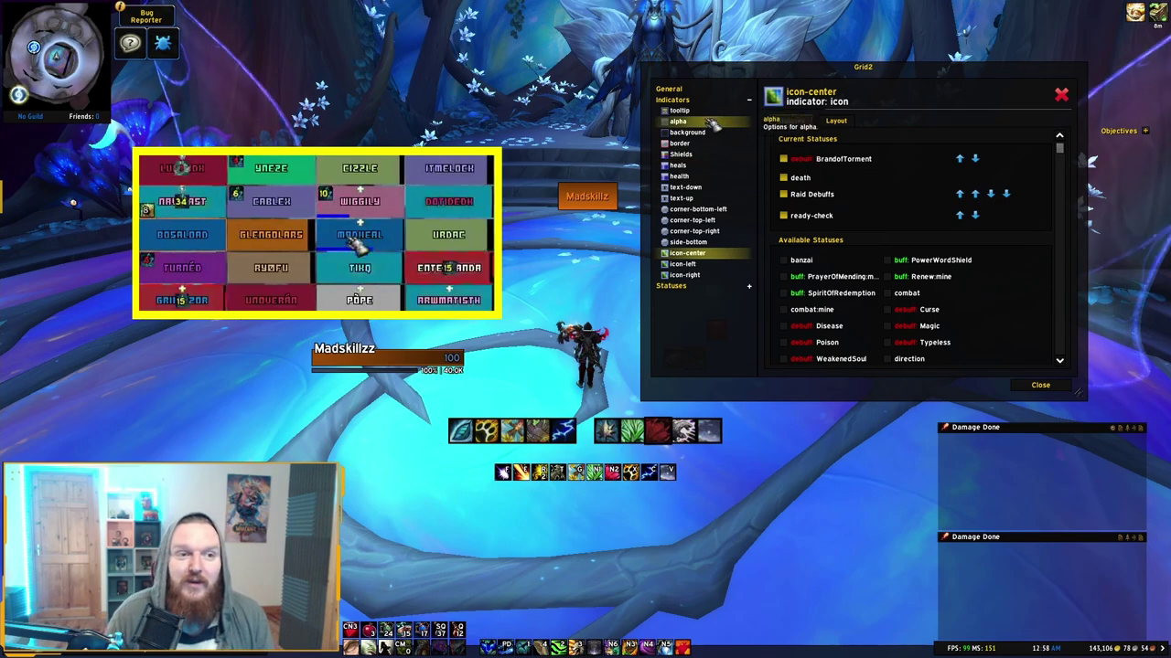
{"action": "left_click", "coordinate": [681, 100]}
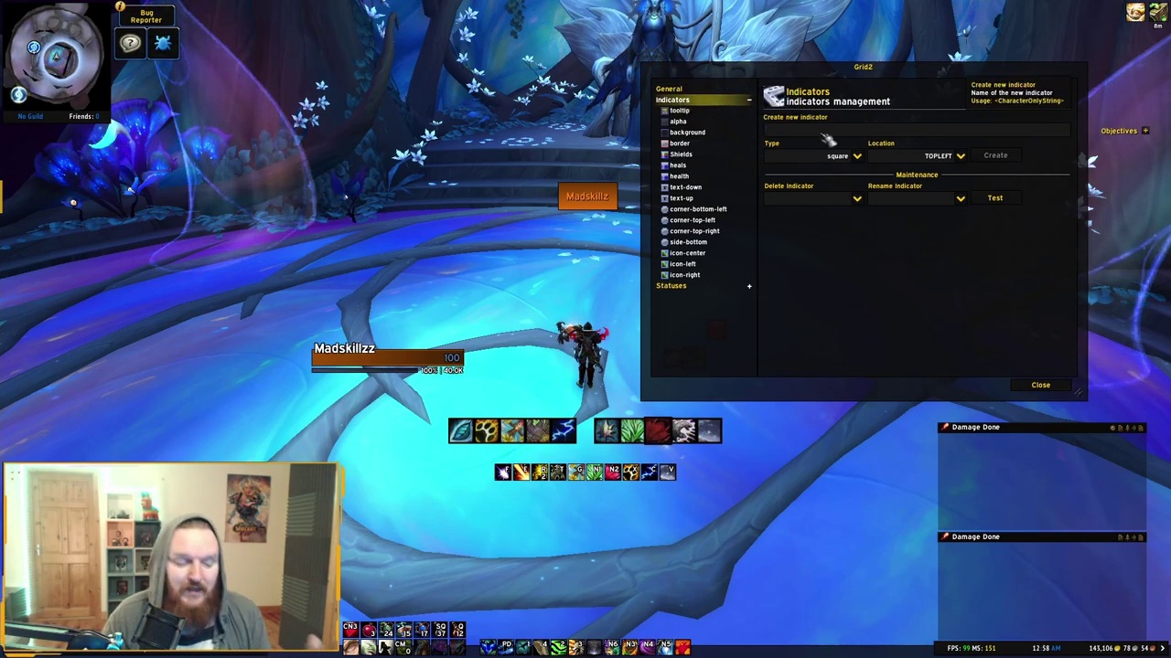
- Create a glowborder indicator named 'glow' and show its statuses
{"action": "type", "text": "glow"}
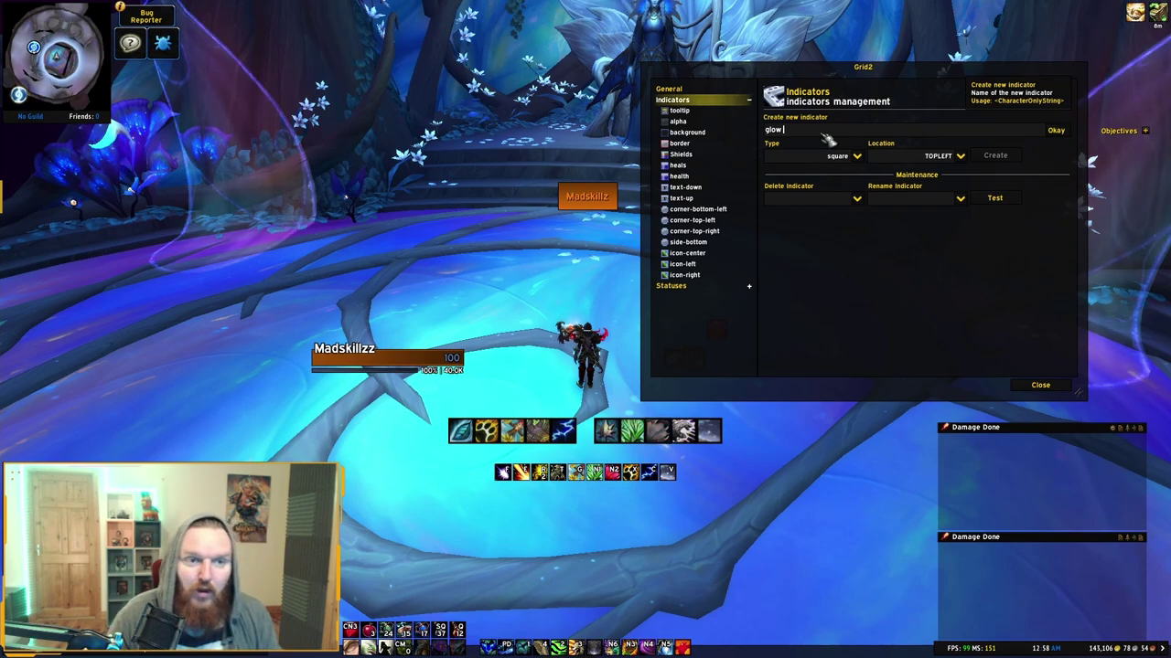
{"action": "left_click", "coordinate": [1058, 132]}
{"action": "left_click", "coordinate": [857, 155]}
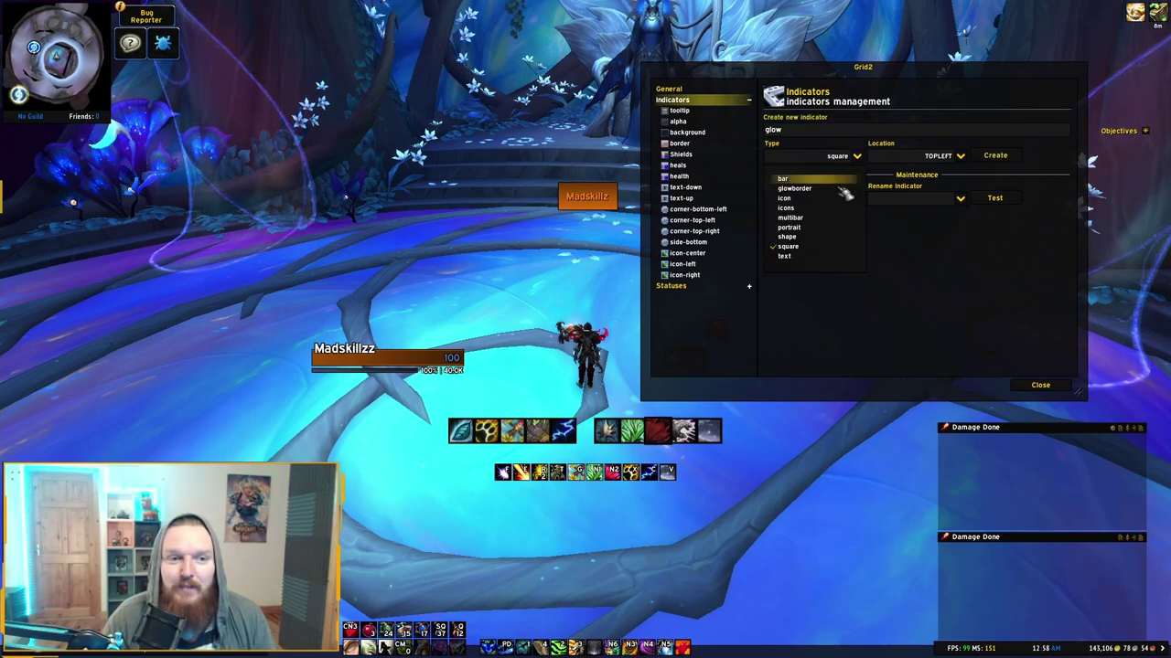
{"action": "left_click", "coordinate": [820, 189]}
{"action": "left_click", "coordinate": [857, 155]}
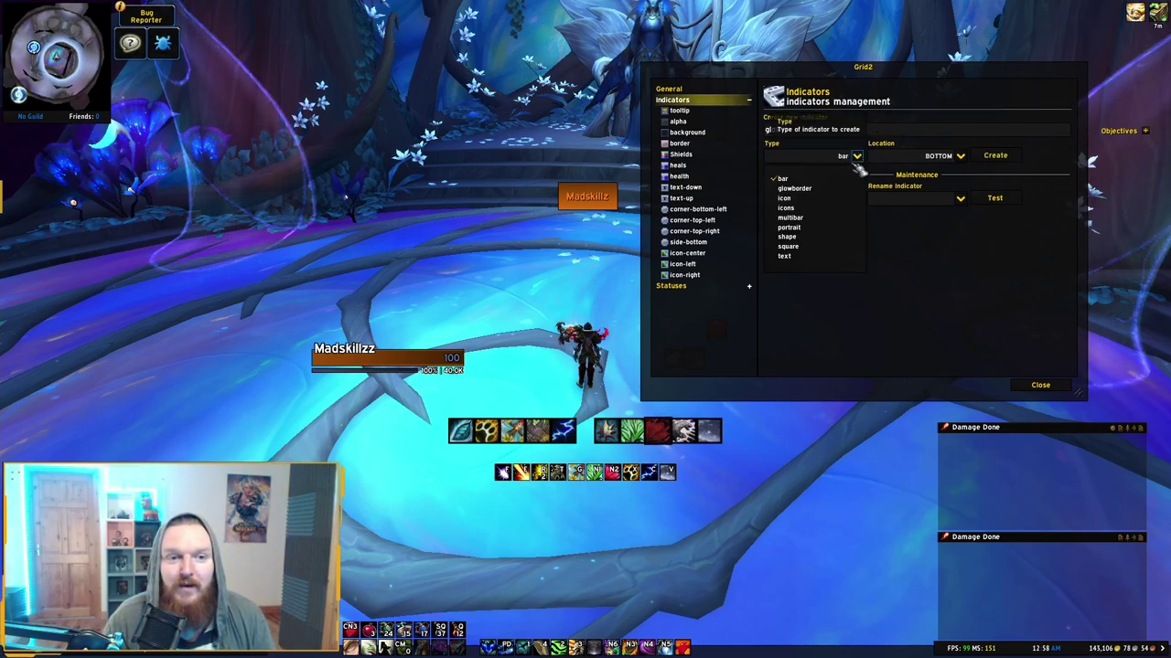
{"action": "left_click", "coordinate": [813, 194]}
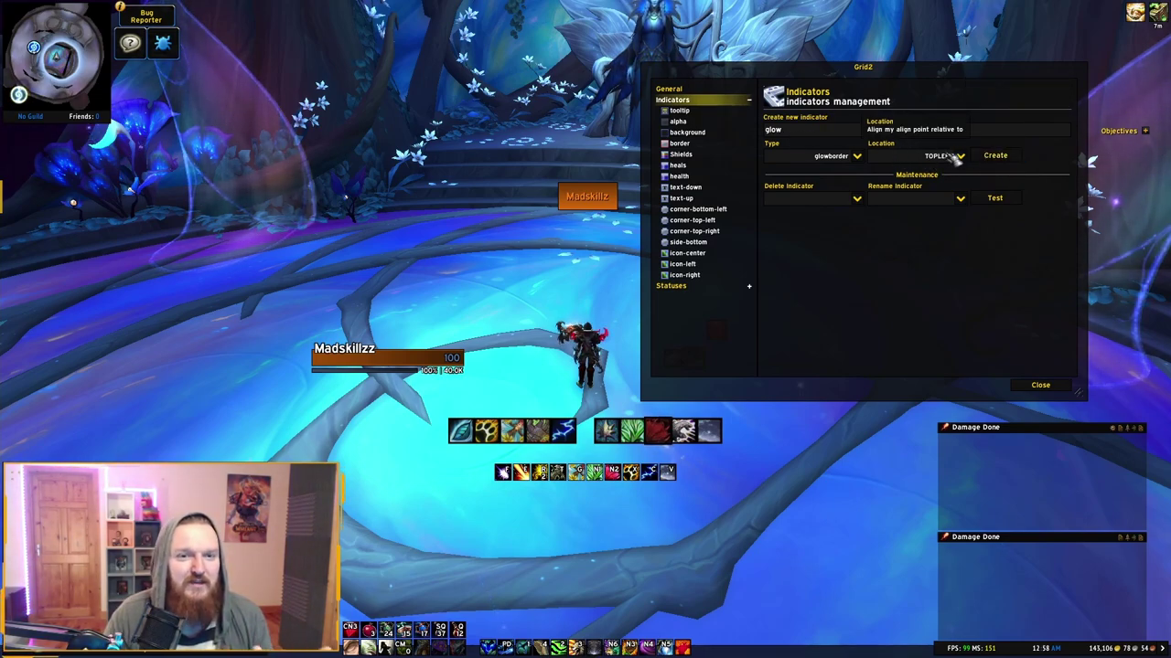
{"action": "left_click", "coordinate": [995, 156]}
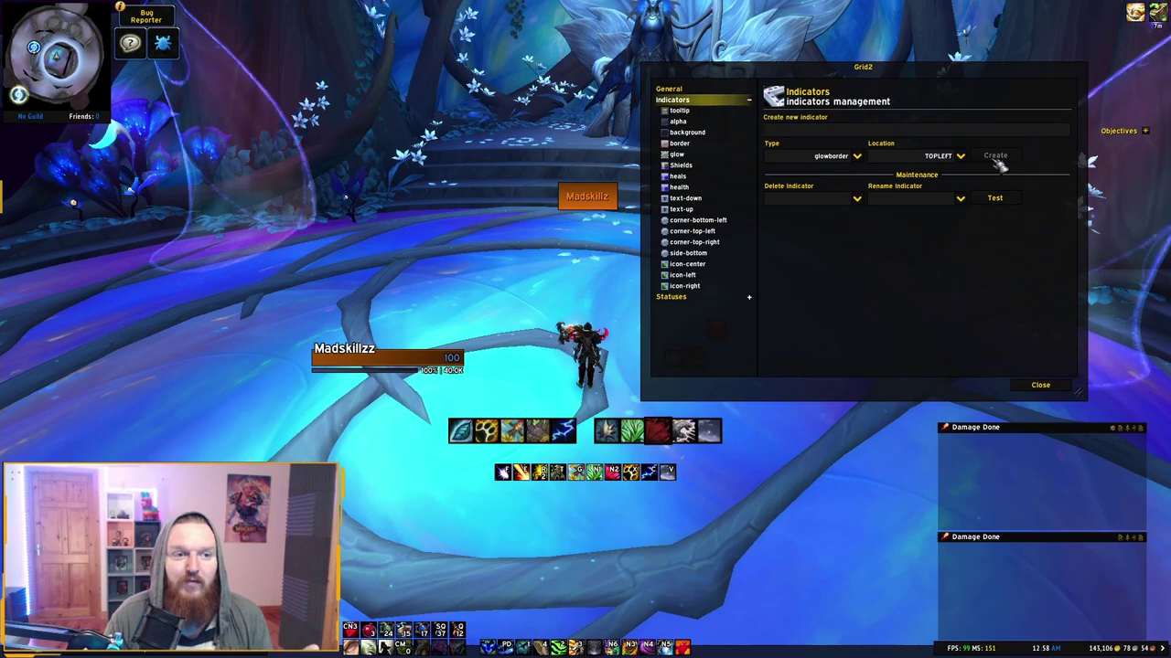
{"action": "left_click", "coordinate": [676, 155]}
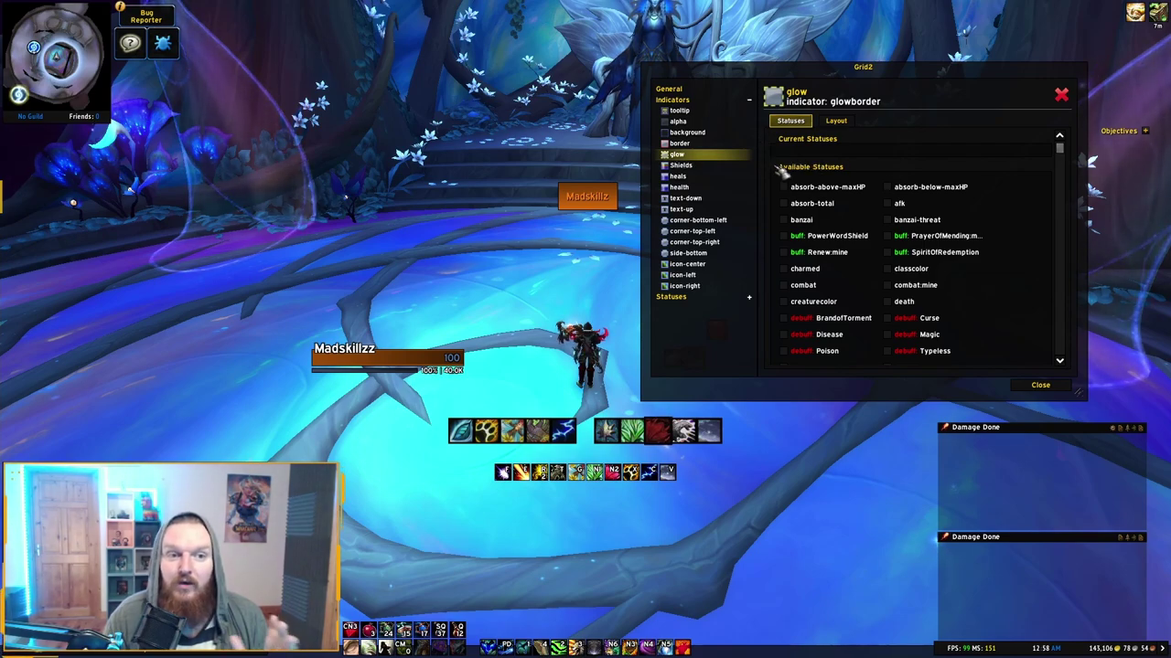
- Assign debuff BrandofTorment as the glow indicator's status
{"action": "scroll", "coordinate": [846, 192], "scroll_direction": "down", "scroll_amount": 3}
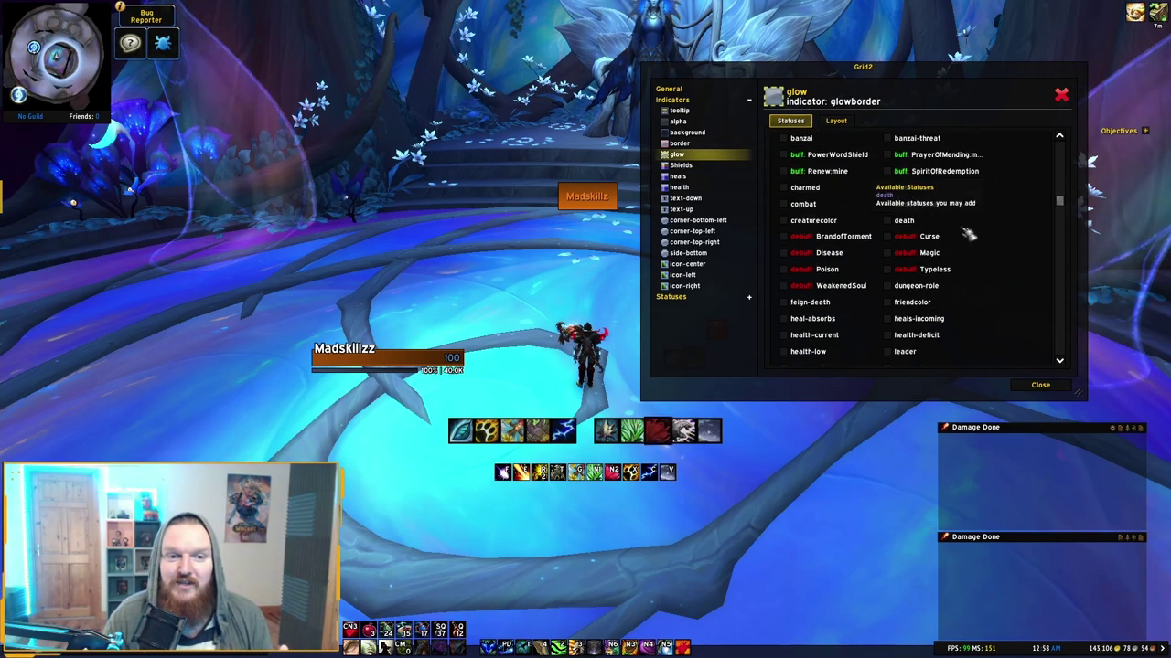
{"action": "left_click", "coordinate": [784, 237]}
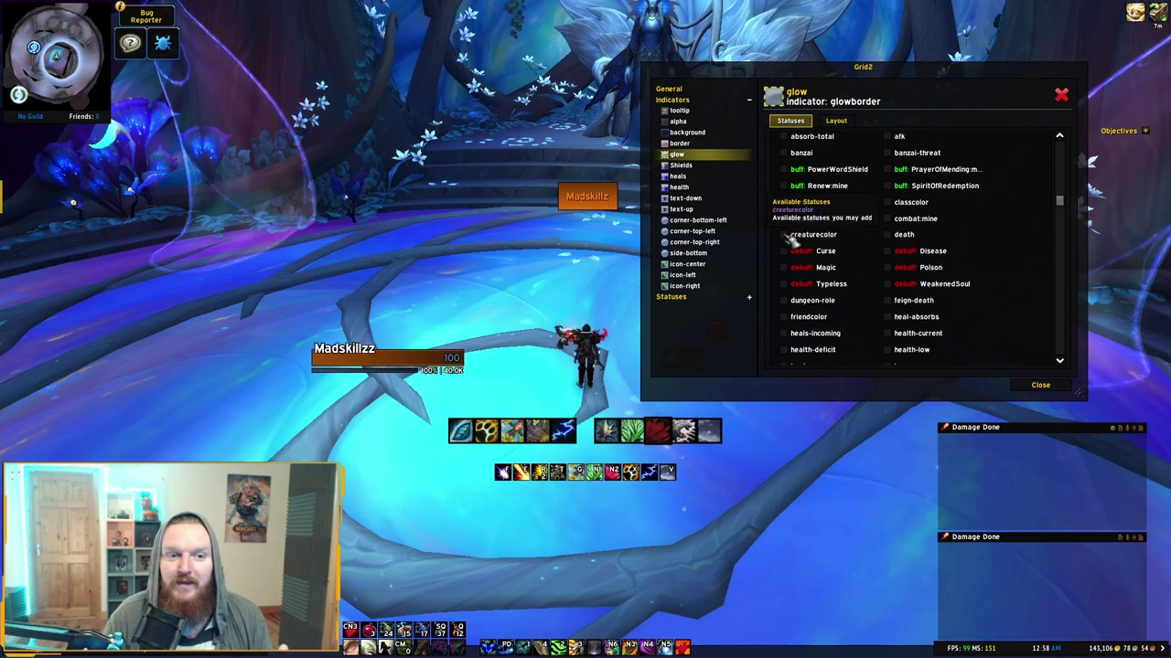
{"action": "scroll", "coordinate": [835, 229], "scroll_direction": "up", "scroll_amount": 3}
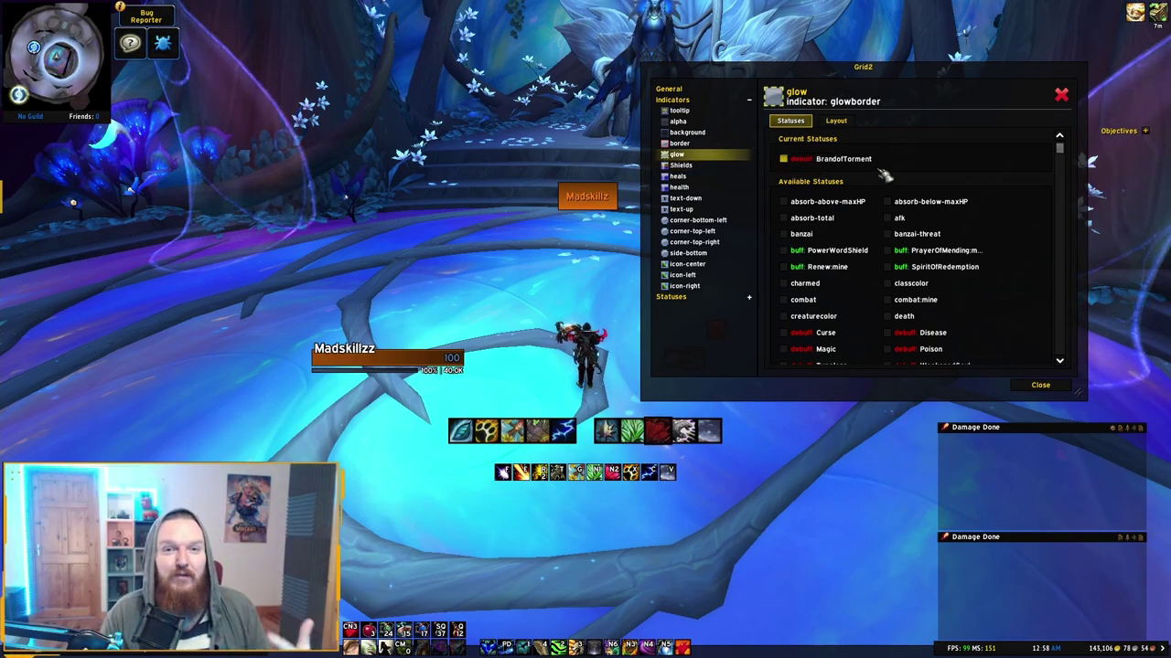
{"action": "left_click", "coordinate": [695, 103]}
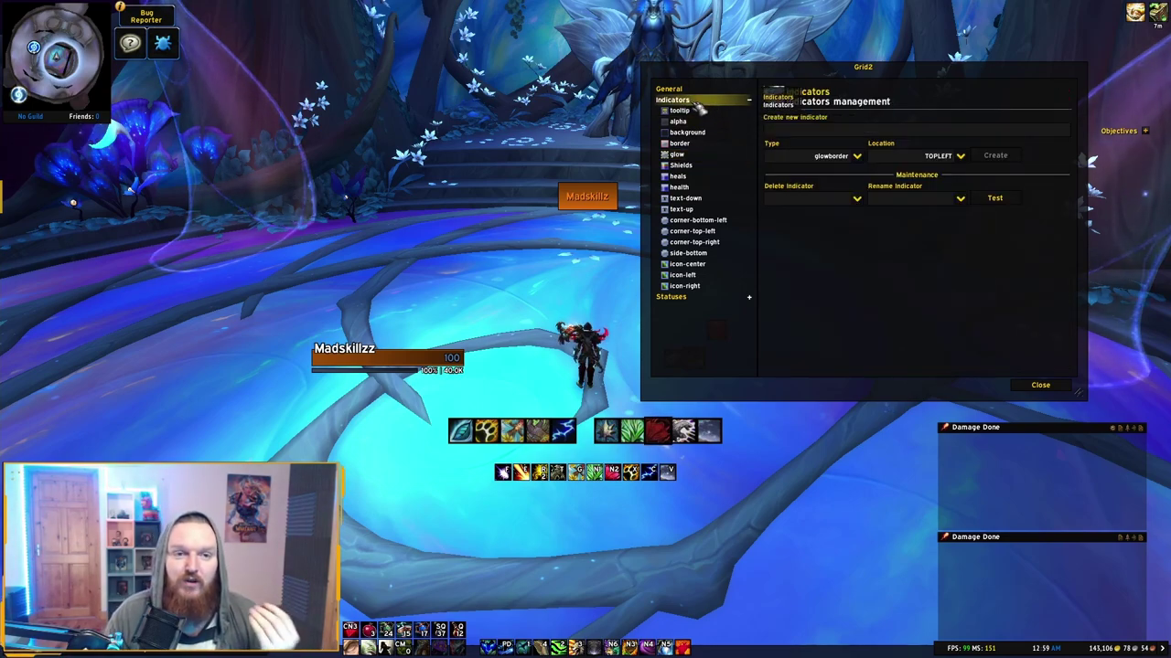
- Toggle Grid2 test mode to preview the raid frames and nudge the options window
{"action": "left_click", "coordinate": [1012, 200]}
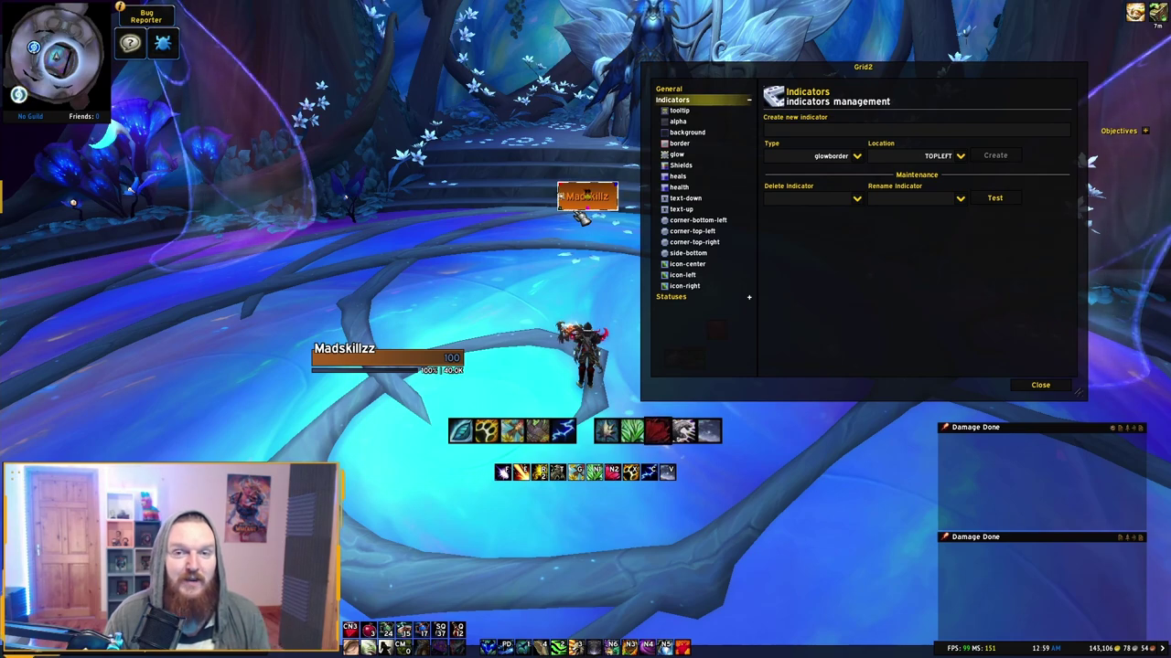
{"action": "left_click_drag", "start_coordinate": [878, 74], "coordinate": [885, 71]}
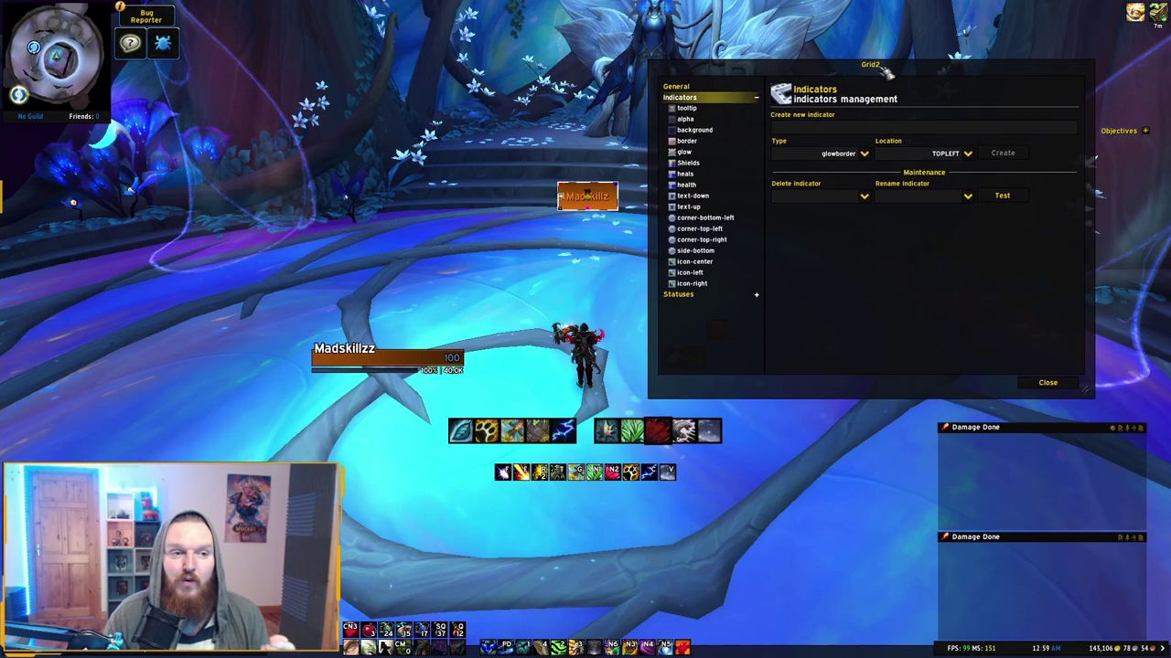